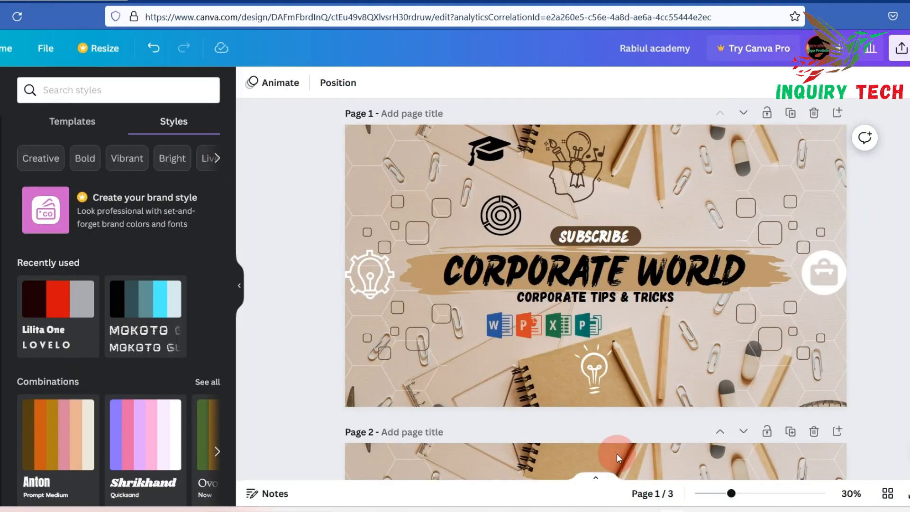
Delete the website address and the red SUBSCRIBE graphic from the banner on page 3
{"action": "scroll", "coordinate": [488, 373], "scroll_direction": "down", "scroll_amount": 6}
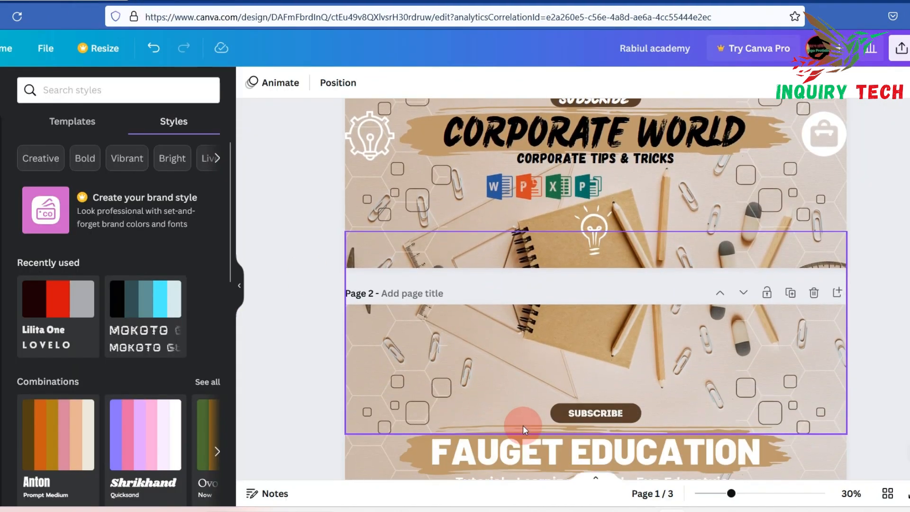
{"action": "scroll", "coordinate": [601, 337], "scroll_direction": "down", "scroll_amount": 5}
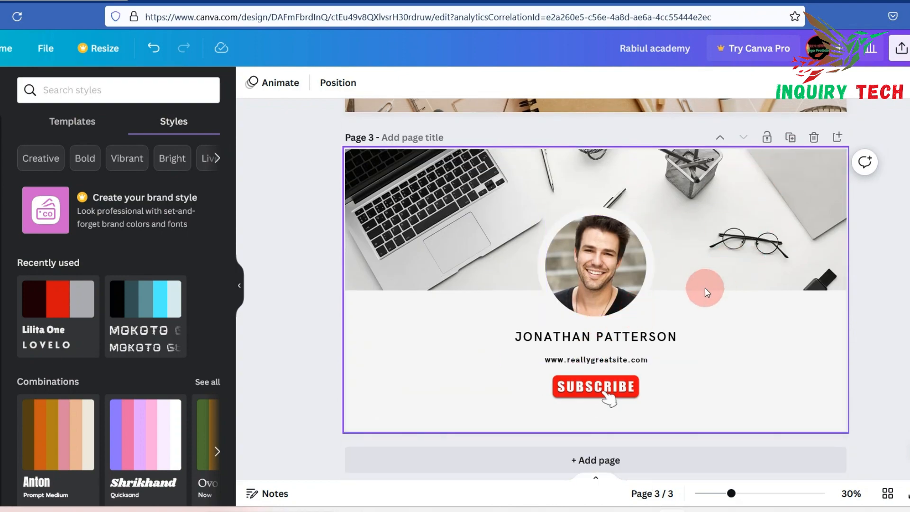
{"action": "left_click", "coordinate": [604, 364]}
{"action": "left_click", "coordinate": [674, 411]}
{"action": "left_click", "coordinate": [604, 390]}
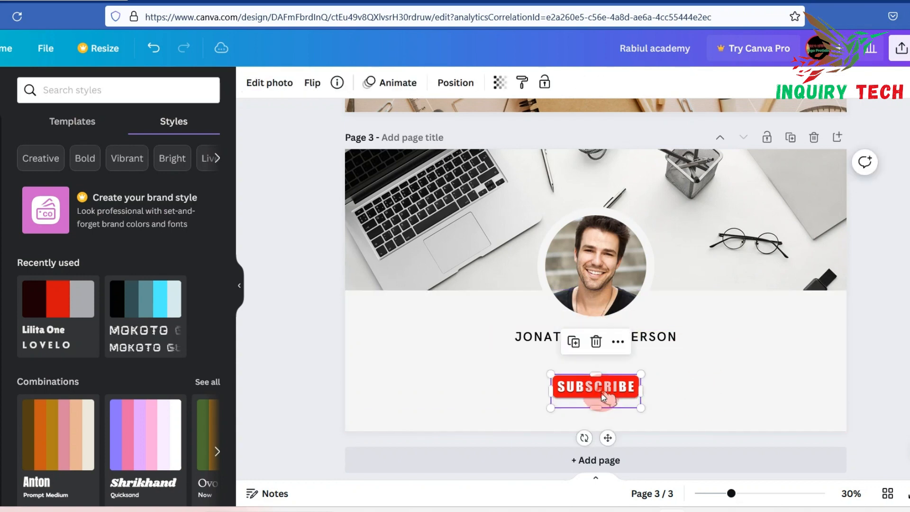
{"action": "left_click", "coordinate": [596, 342]}
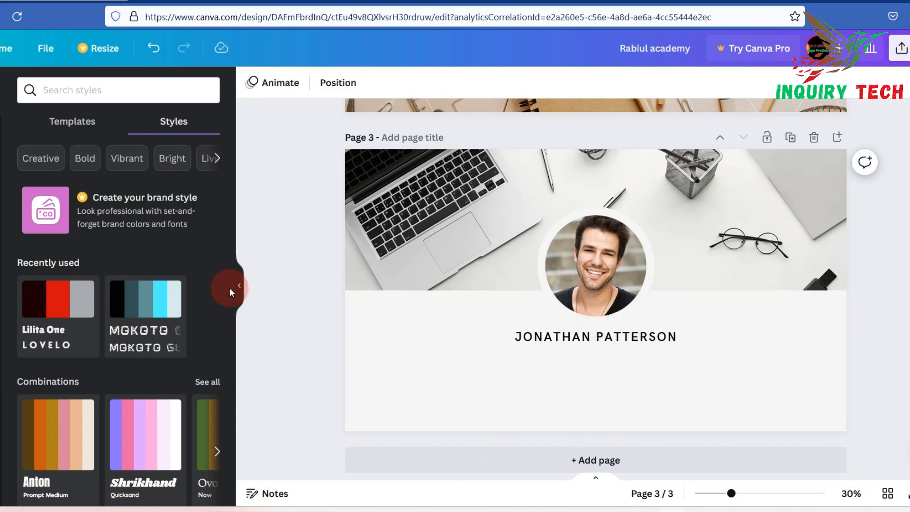
Replace the circular profile photo on page 3 with the uploaded portrait of the man in the blue shirt
{"action": "left_click", "coordinate": [478, 234]}
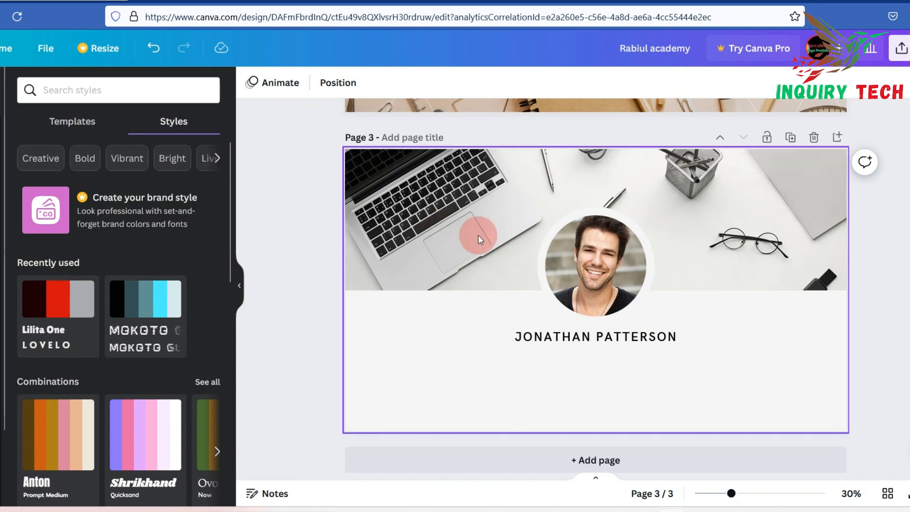
{"action": "left_click", "coordinate": [618, 254]}
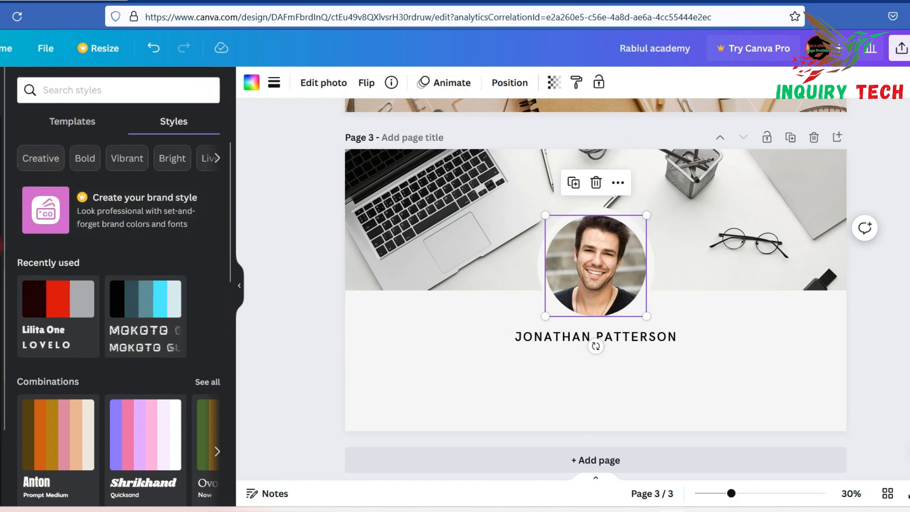
{"action": "left_click", "coordinate": [0, 245]}
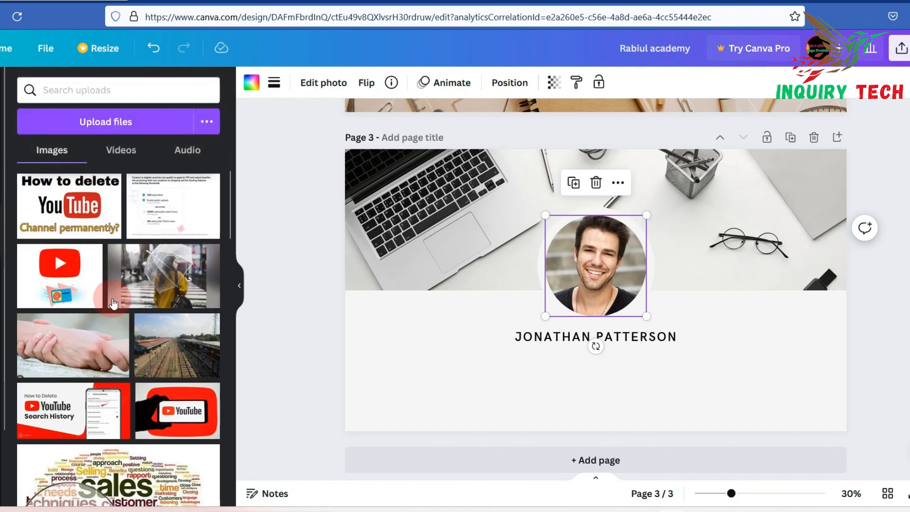
{"action": "scroll", "coordinate": [113, 304], "scroll_direction": "down", "scroll_amount": 20}
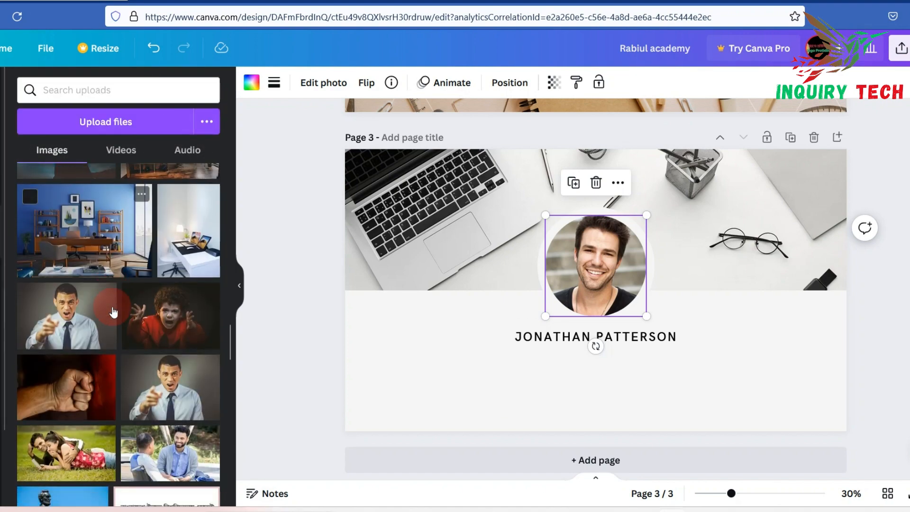
{"action": "scroll", "coordinate": [113, 312], "scroll_direction": "down", "scroll_amount": 20}
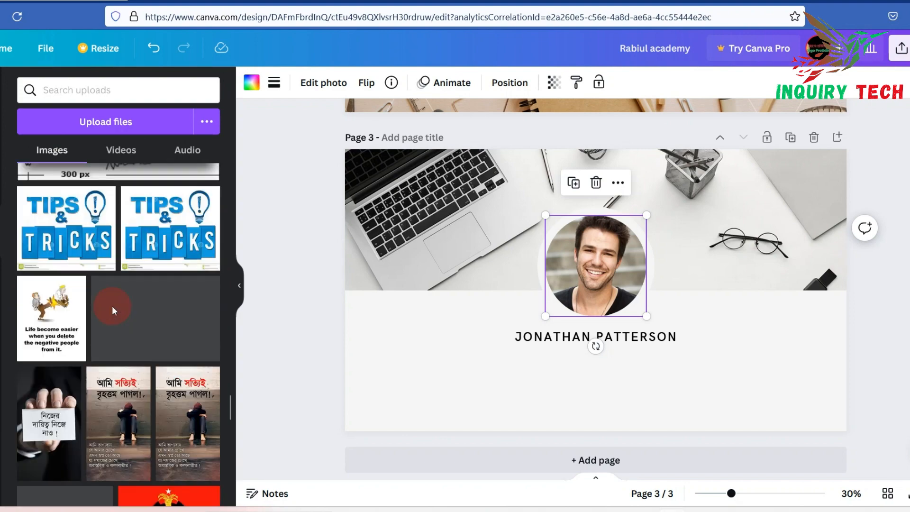
{"action": "scroll", "coordinate": [114, 310], "scroll_direction": "down", "scroll_amount": 20}
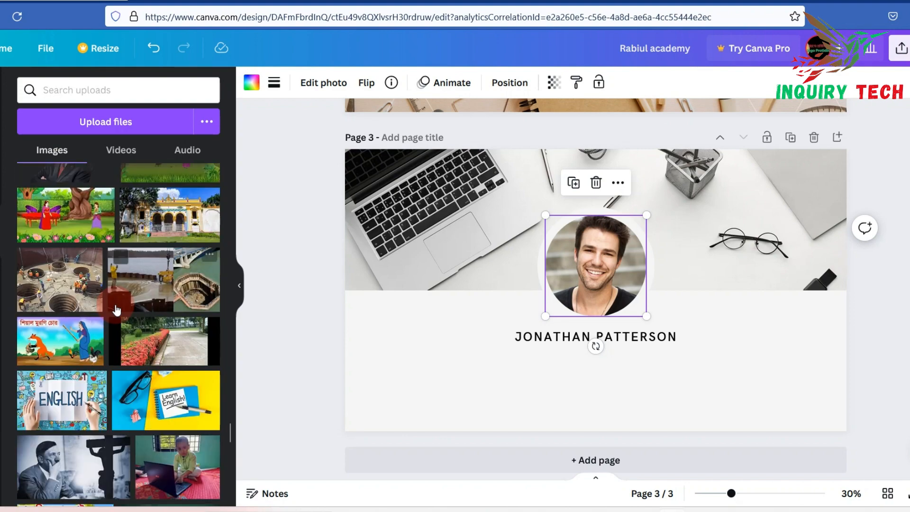
{"action": "scroll", "coordinate": [116, 311], "scroll_direction": "down", "scroll_amount": 20}
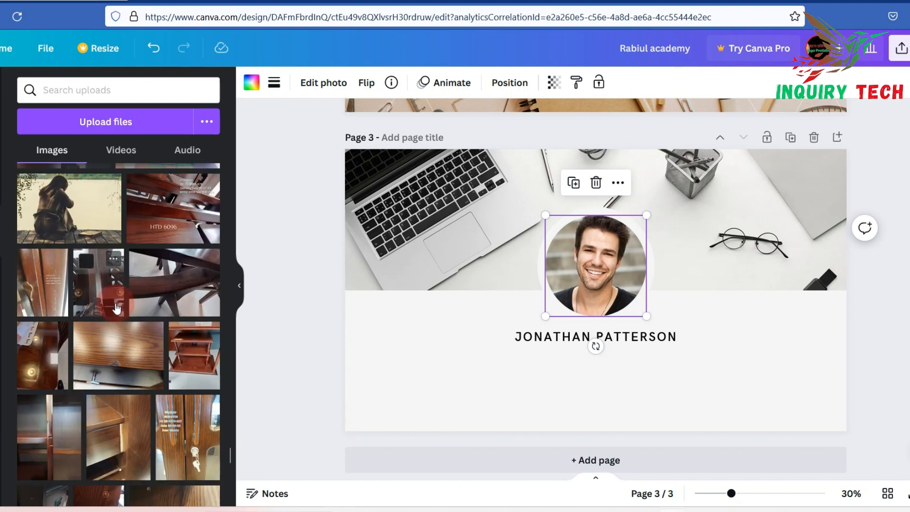
{"action": "scroll", "coordinate": [116, 308], "scroll_direction": "down", "scroll_amount": 20}
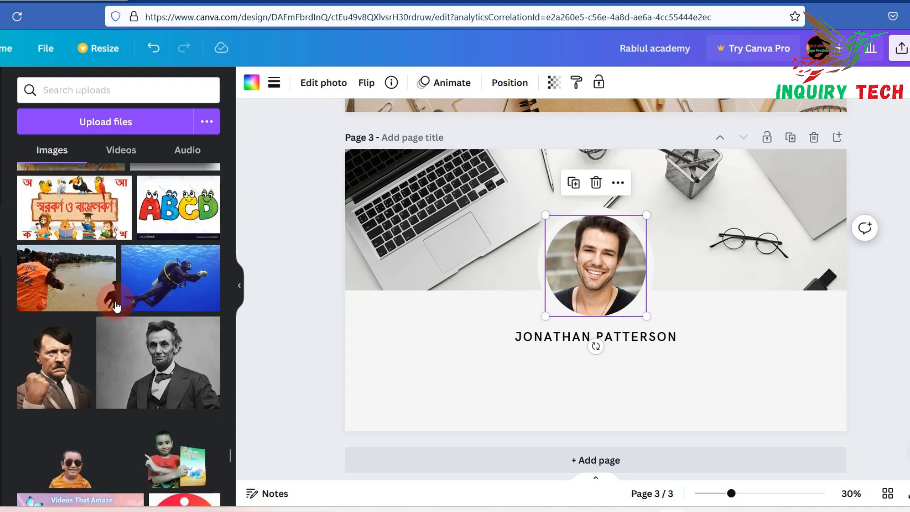
{"action": "scroll", "coordinate": [116, 307], "scroll_direction": "down", "scroll_amount": 20}
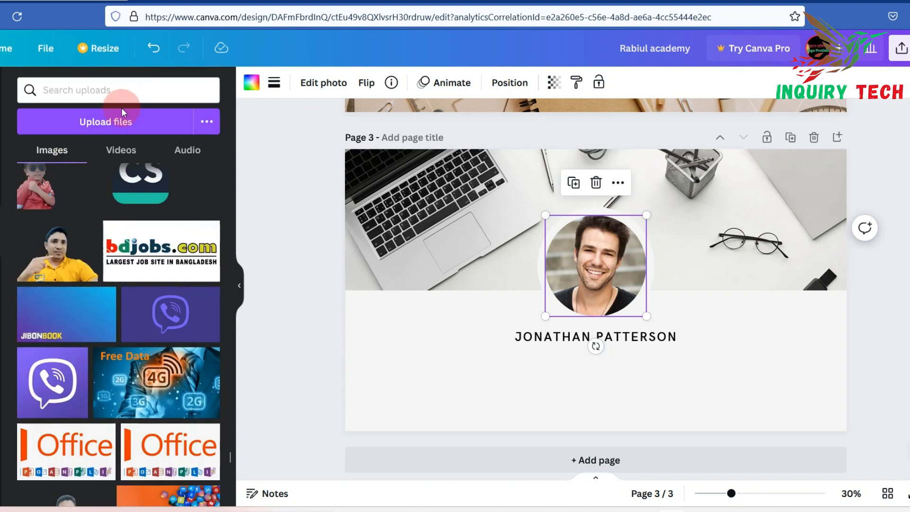
{"action": "left_click", "coordinate": [116, 133]}
{"action": "left_click", "coordinate": [418, 262]}
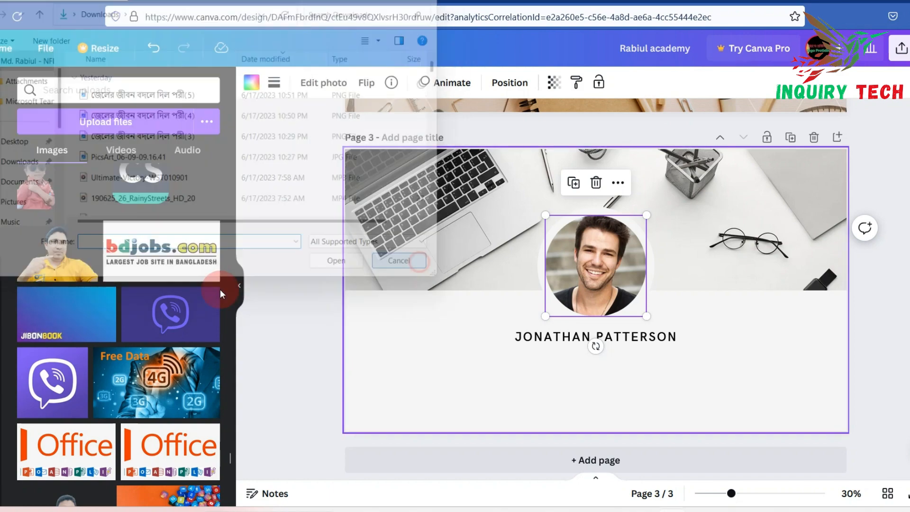
{"action": "scroll", "coordinate": [157, 290], "scroll_direction": "down", "scroll_amount": 10}
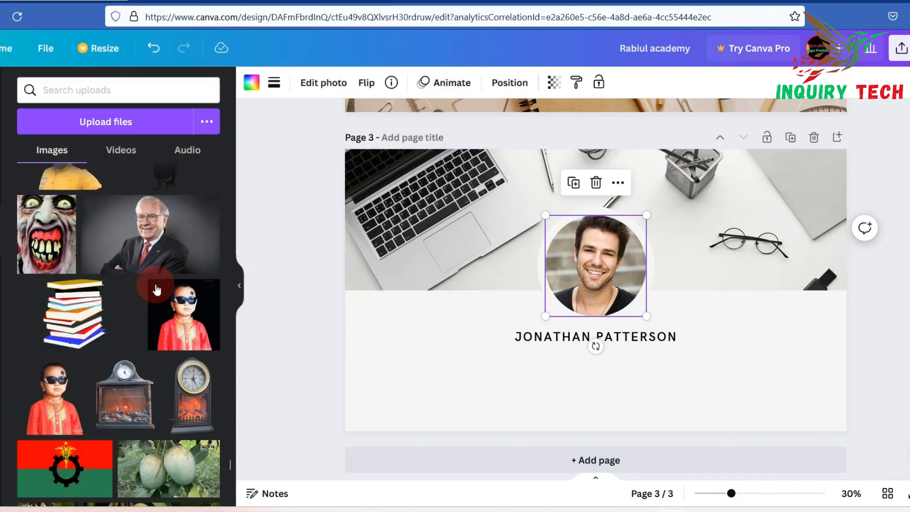
{"action": "scroll", "coordinate": [157, 290], "scroll_direction": "down", "scroll_amount": 5}
{"action": "left_click_drag", "start_coordinate": [185, 280], "coordinate": [637, 320]}
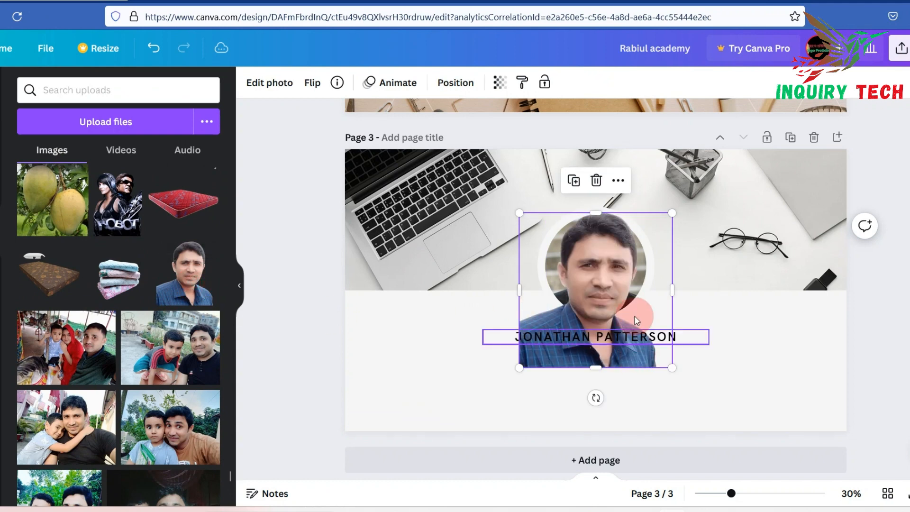
{"action": "left_click", "coordinate": [769, 391]}
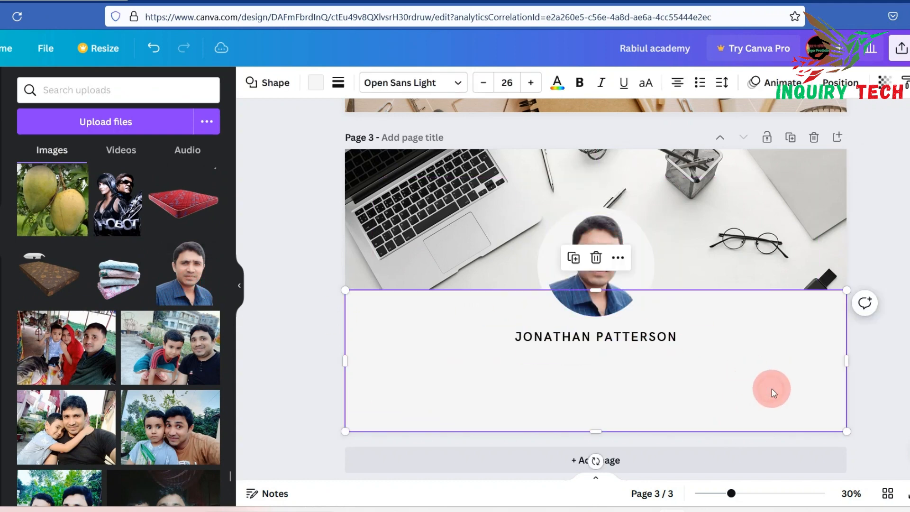
{"action": "left_click", "coordinate": [901, 240]}
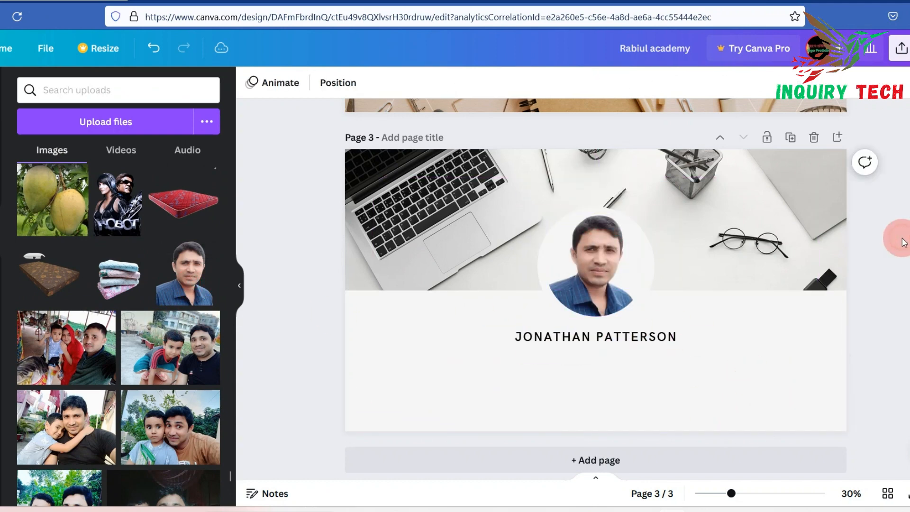
Switch to Google Translate and add the line "Rabiul Academy" at the end of the source text
{"action": "left_click", "coordinate": [638, 336]}
{"action": "left_click", "coordinate": [692, 334]}
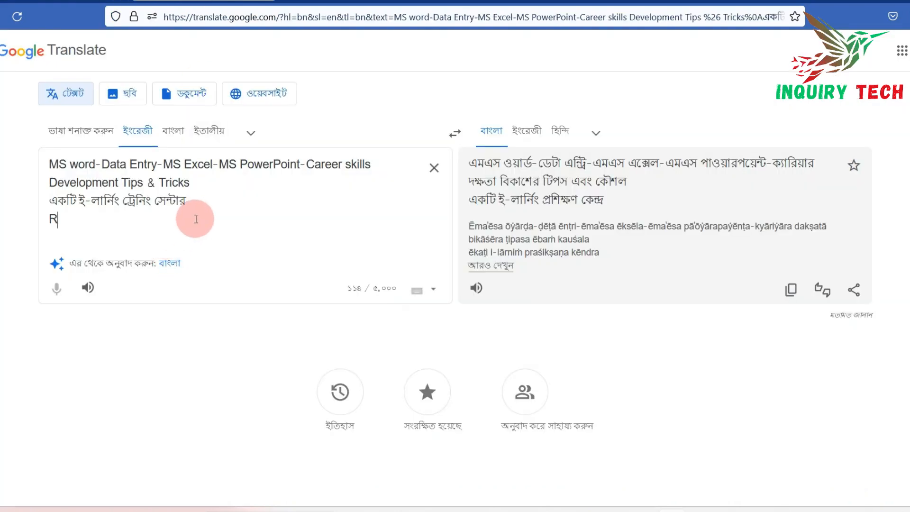
{"action": "type", "text": "abiul Academy"}
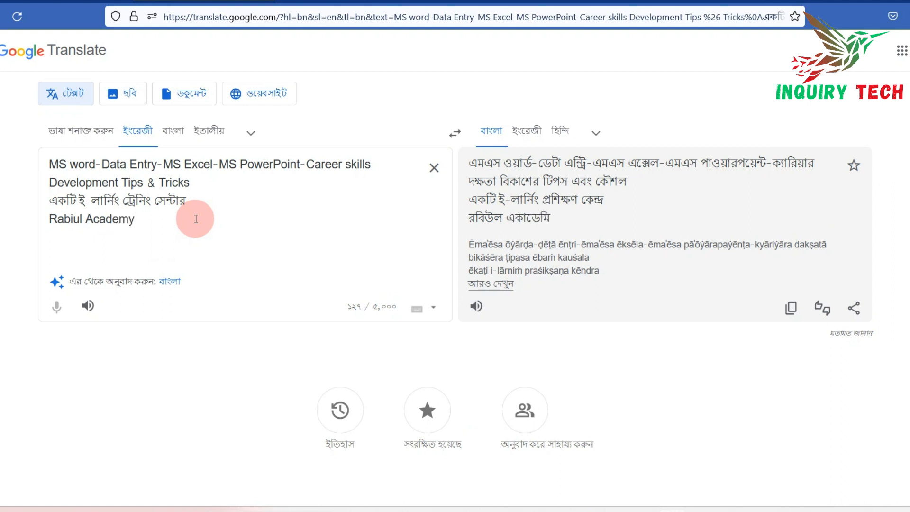
{"action": "left_click", "coordinate": [195, 219]}
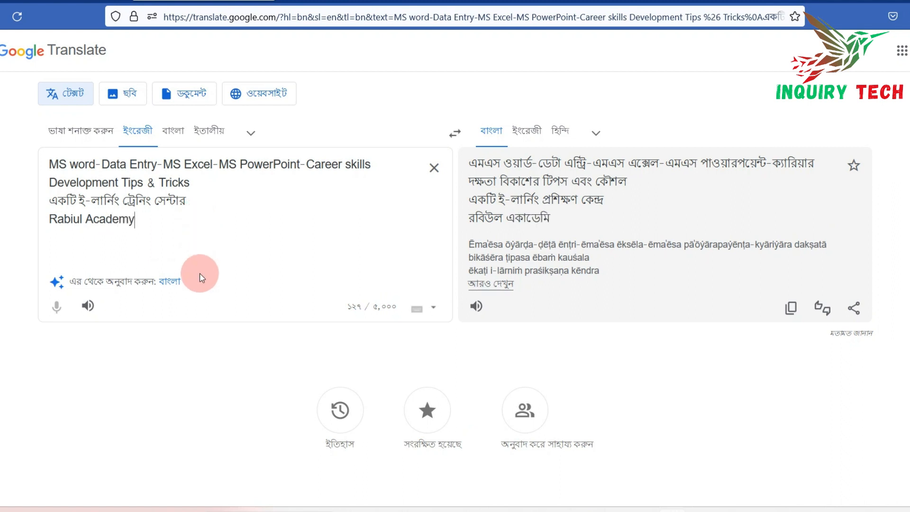
{"action": "left_click_drag", "start_coordinate": [138, 224], "coordinate": [96, 221]}
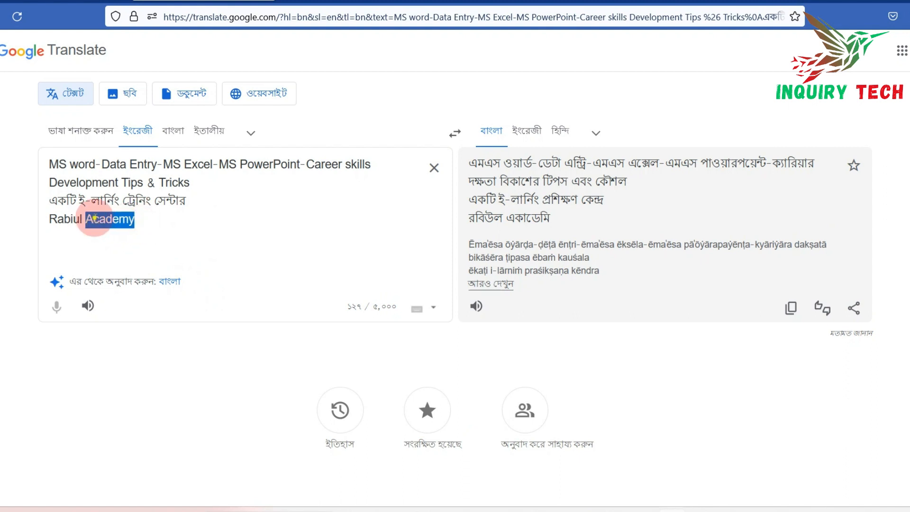
{"action": "right_click", "coordinate": [96, 219]}
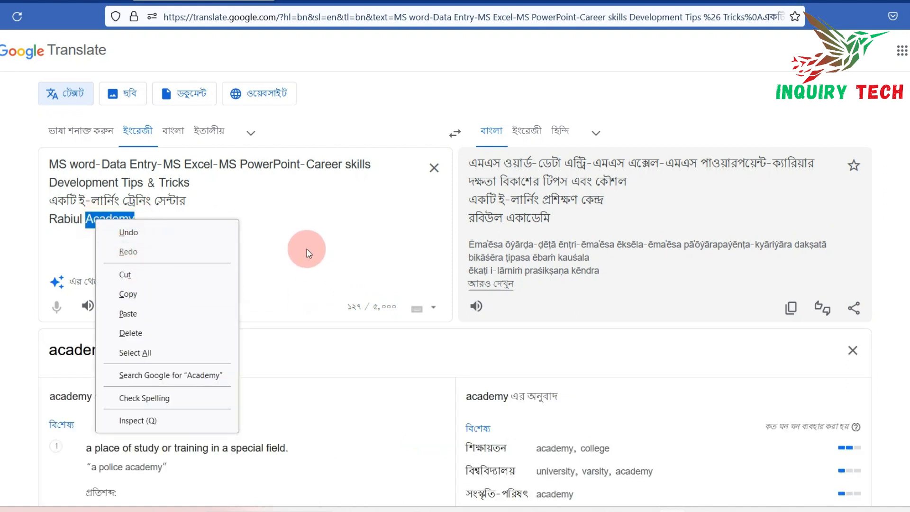
{"action": "left_click", "coordinate": [557, 449]}
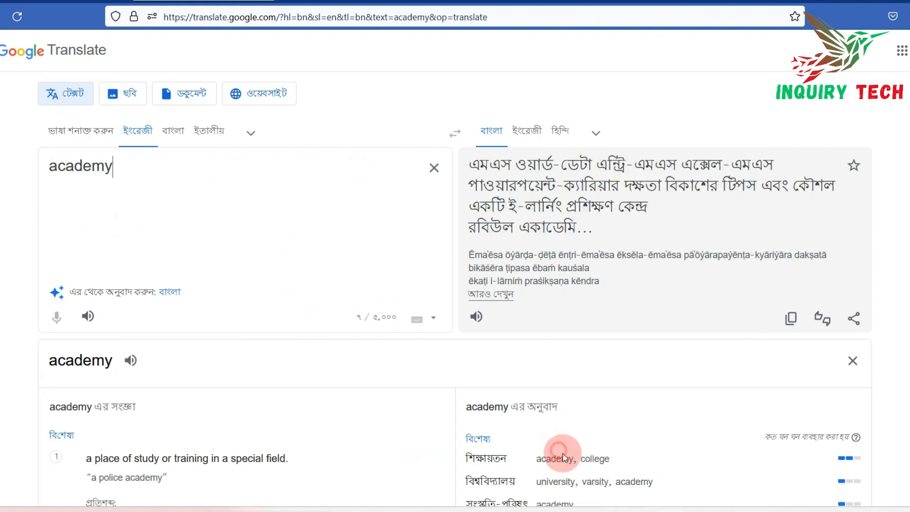
{"action": "left_click", "coordinate": [256, 221]}
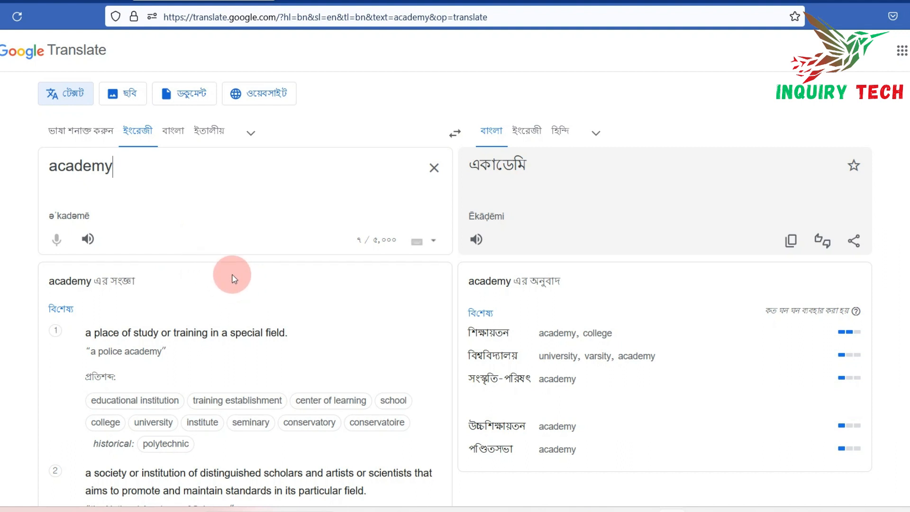
{"action": "key", "text": "ctrl+a"}
{"action": "key", "text": "ctrl+v"}
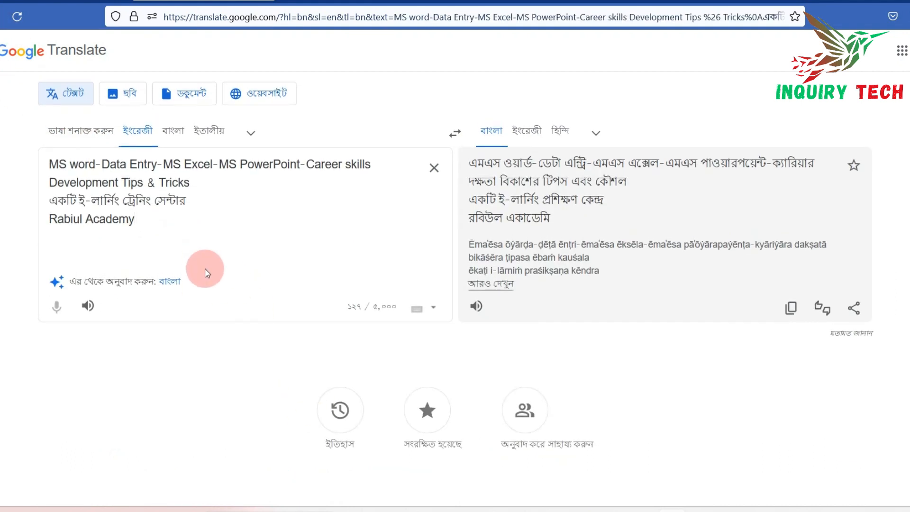
Open Google Translate in a new browser tab and paste the clipboard text as the source text
{"action": "left_click", "coordinate": [280, 2]}
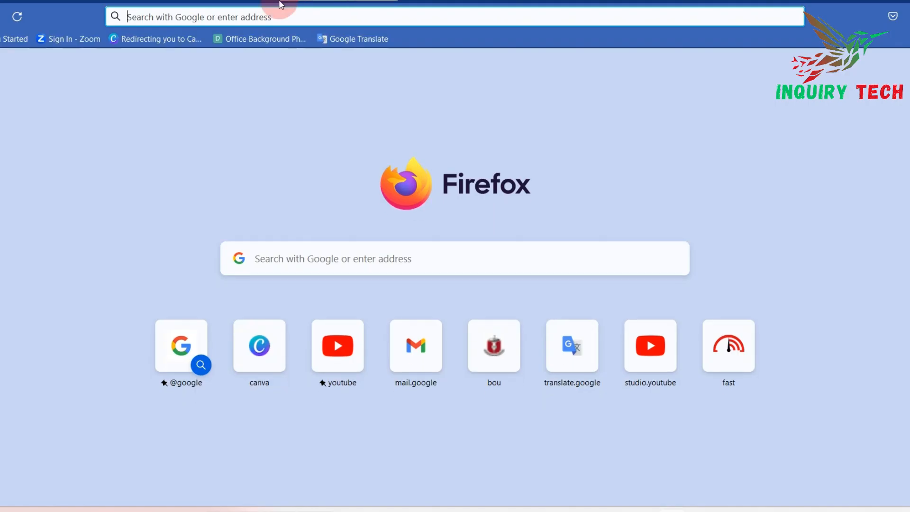
{"action": "left_click", "coordinate": [368, 35]}
{"action": "left_click", "coordinate": [148, 182]}
{"action": "right_click", "coordinate": [141, 179]}
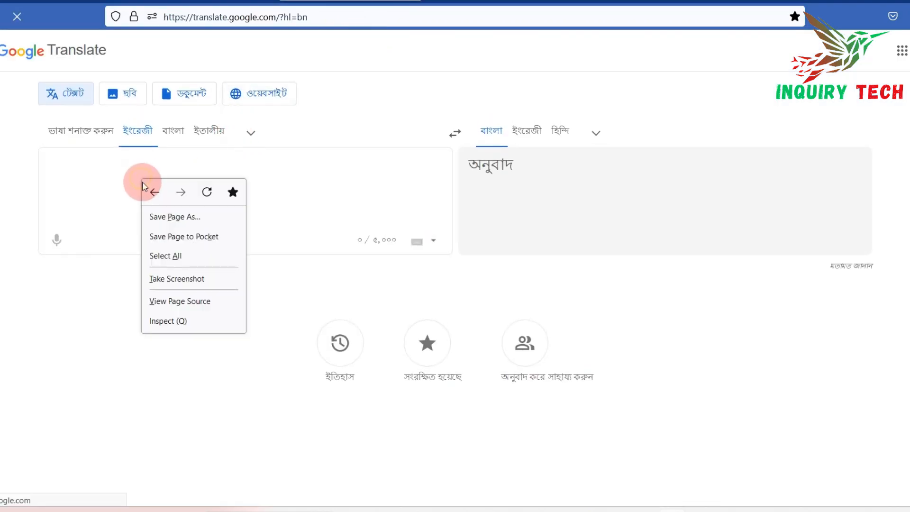
{"action": "left_click", "coordinate": [163, 256]}
{"action": "left_click", "coordinate": [99, 181]}
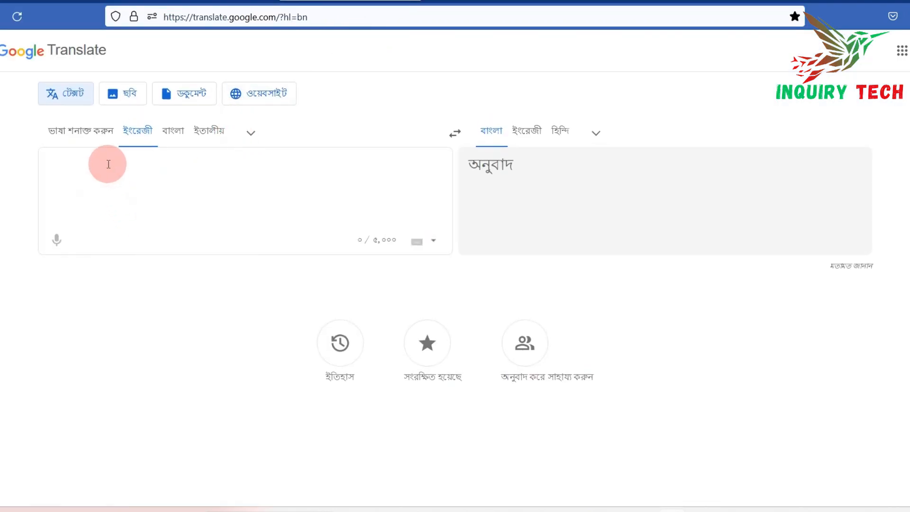
{"action": "key", "text": "ctrl+v"}
Transfer "Rabiul Academy" from the first Google Translate tab to the new one, replacing the source text there
{"action": "left_click", "coordinate": [154, 2]}
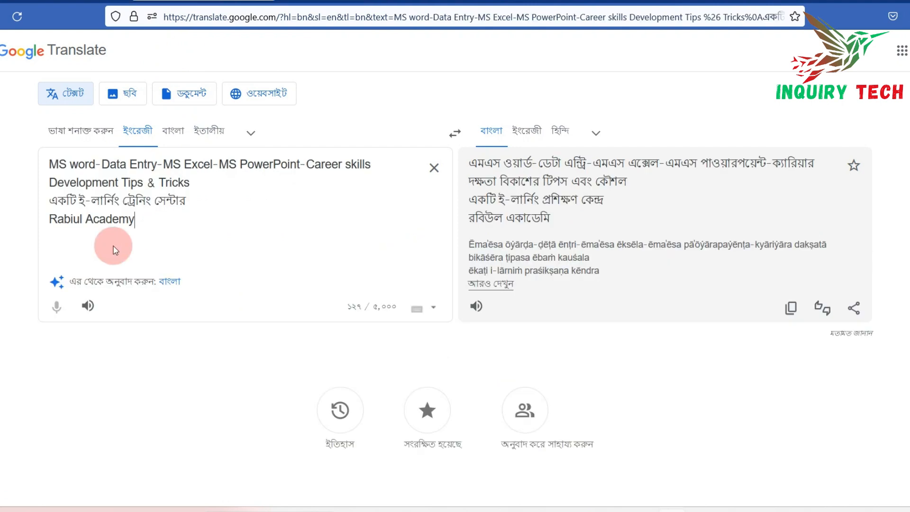
{"action": "left_click_drag", "start_coordinate": [136, 219], "coordinate": [36, 219]}
{"action": "right_click", "coordinate": [70, 217]}
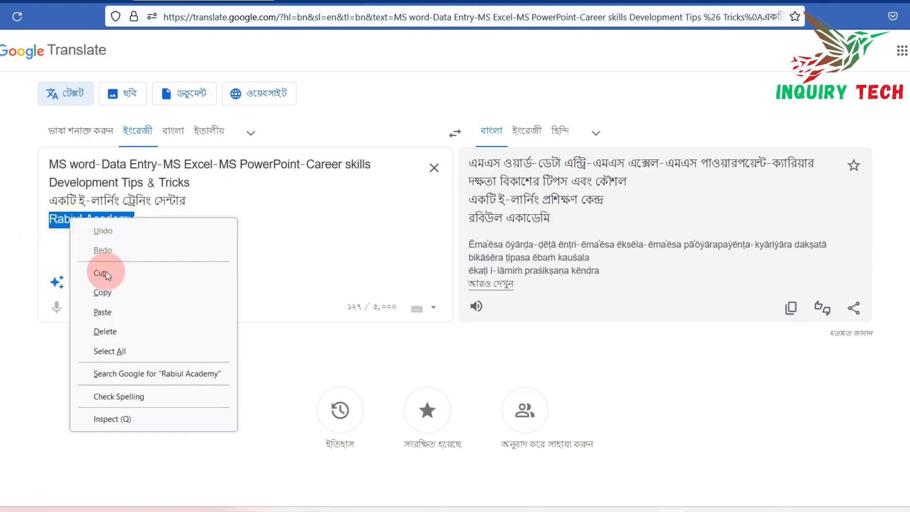
{"action": "left_click", "coordinate": [100, 273]}
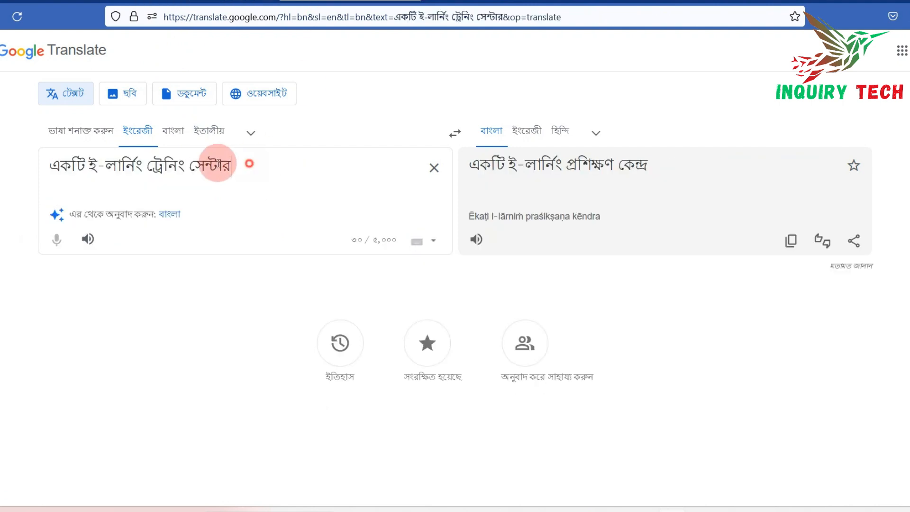
{"action": "left_click_drag", "start_coordinate": [246, 163], "coordinate": [49, 166]}
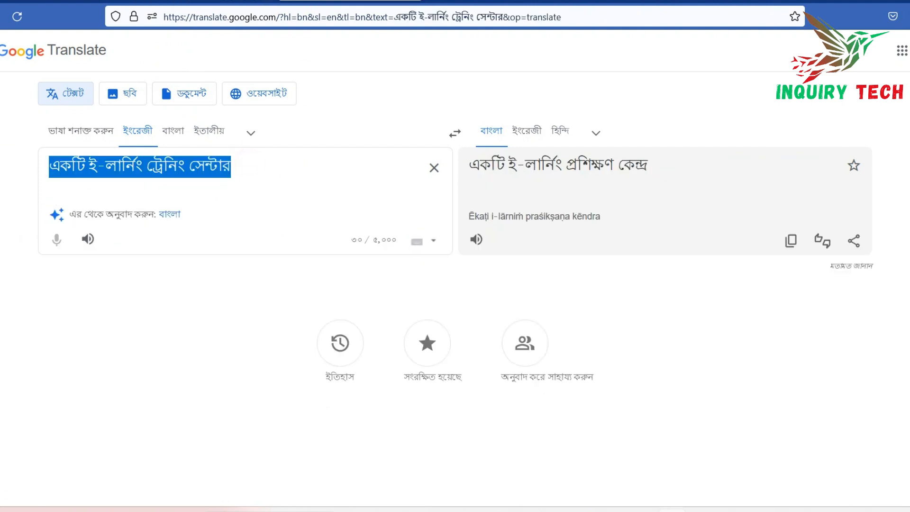
{"action": "key", "text": "ctrl+v"}
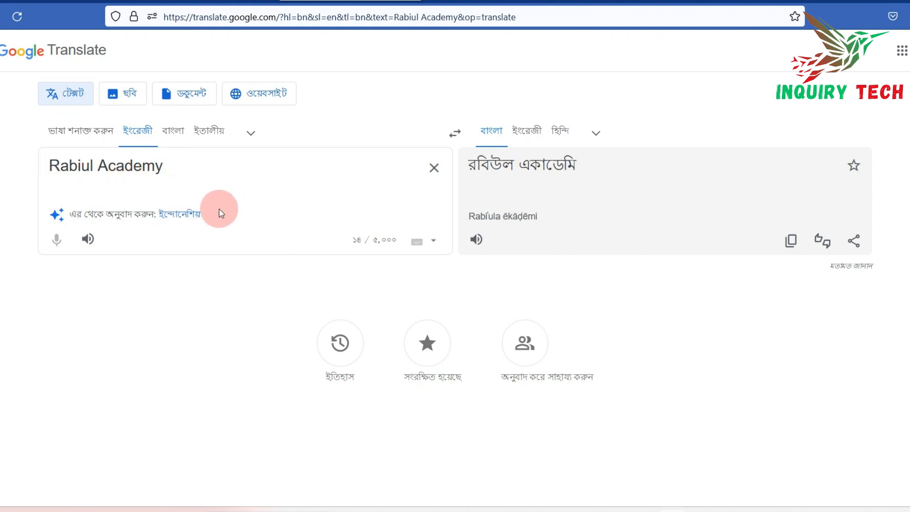
Remove "Rabiul" from the translation source text, re-enter the capital A of "Academy" and write "Rabiul" in front of it again
{"action": "left_click_drag", "start_coordinate": [98, 167], "coordinate": [42, 158]}
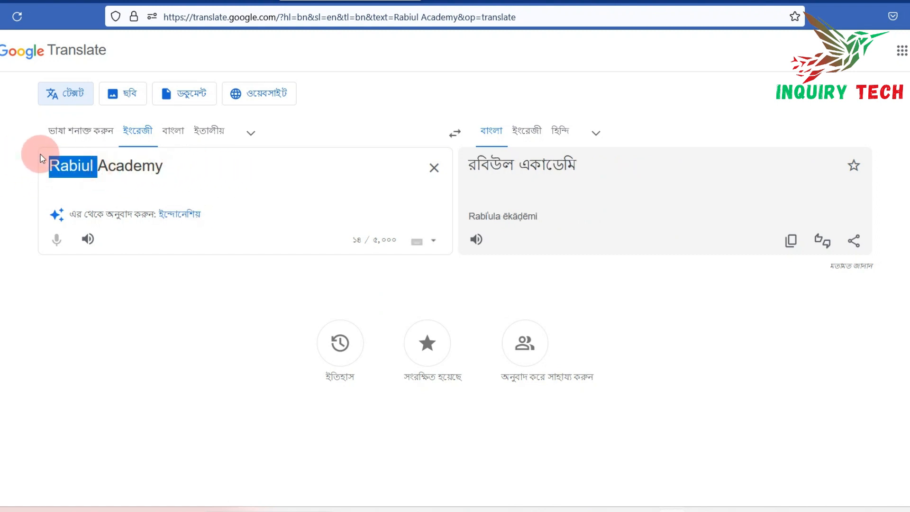
{"action": "key", "text": "BackSpace"}
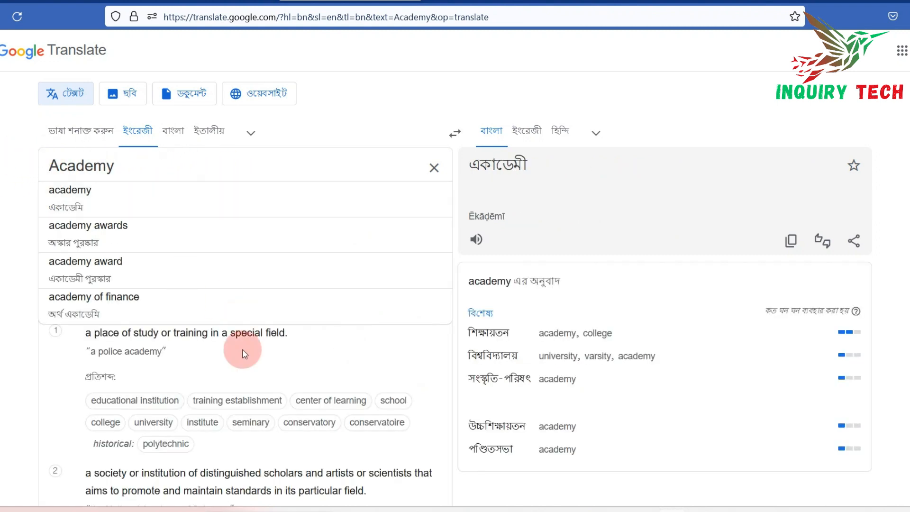
{"action": "left_click", "coordinate": [59, 189]}
{"action": "left_click", "coordinate": [59, 166]}
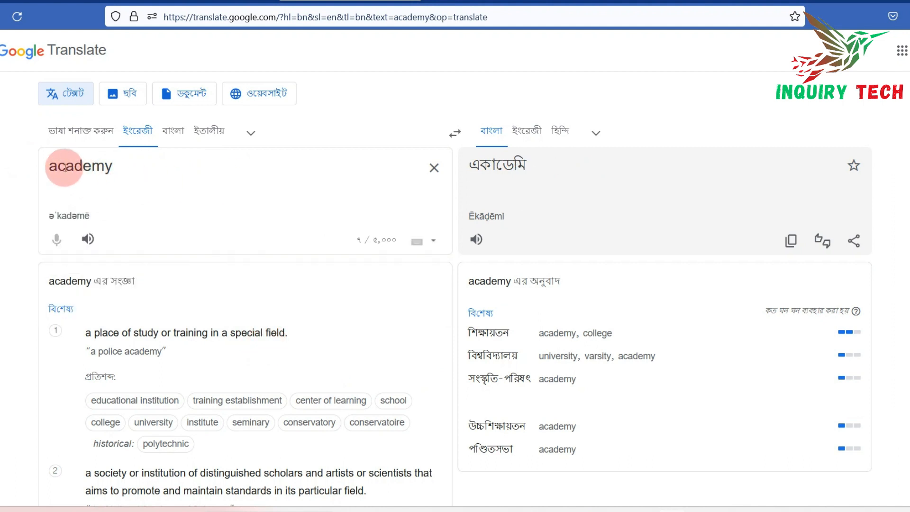
{"action": "key", "text": "BackSpace"}
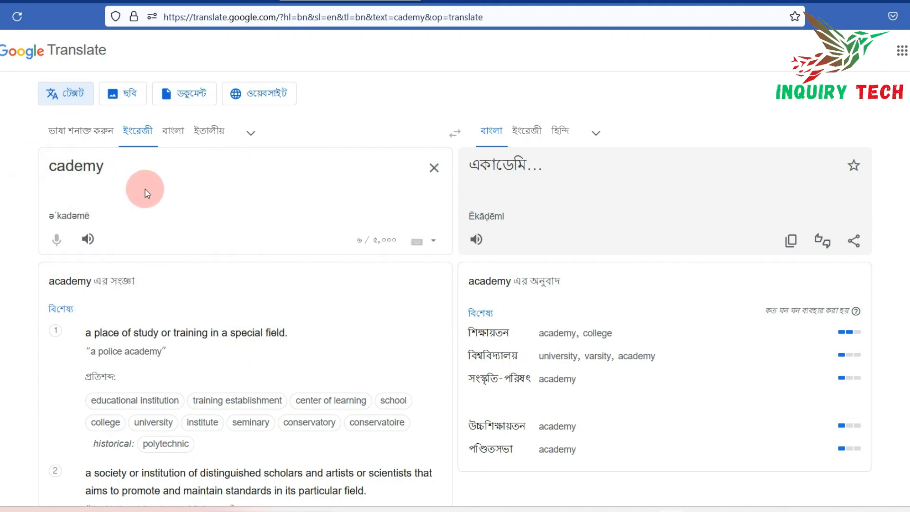
{"action": "type", "text": "A"}
{"action": "left_click", "coordinate": [49, 165]}
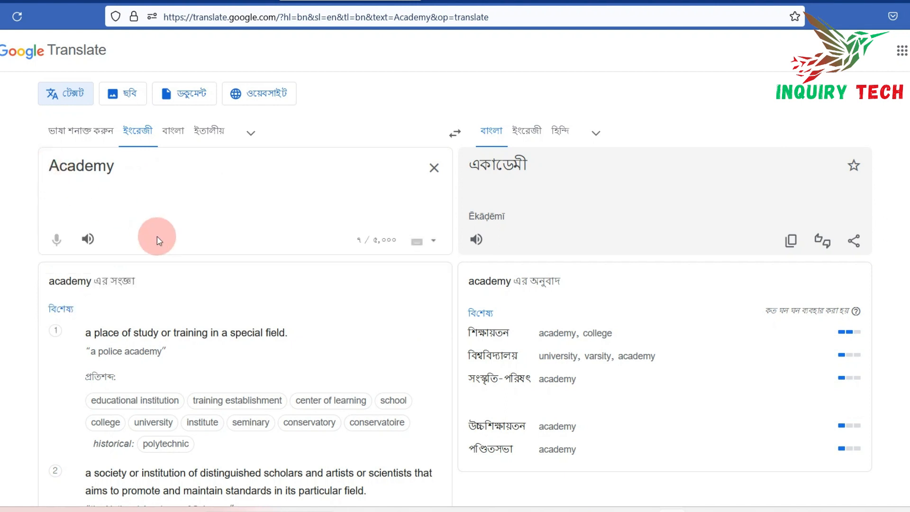
{"action": "type", "text": "Rabiu"}
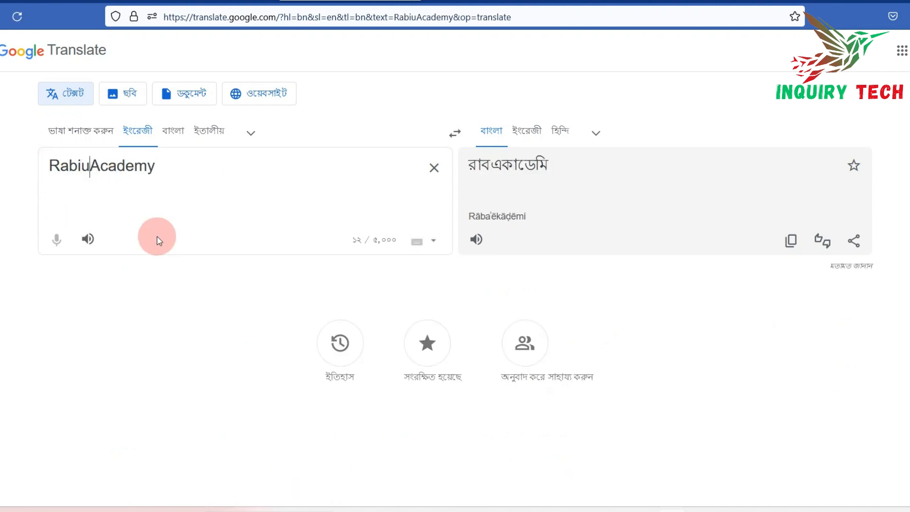
{"action": "type", "text": "l"}
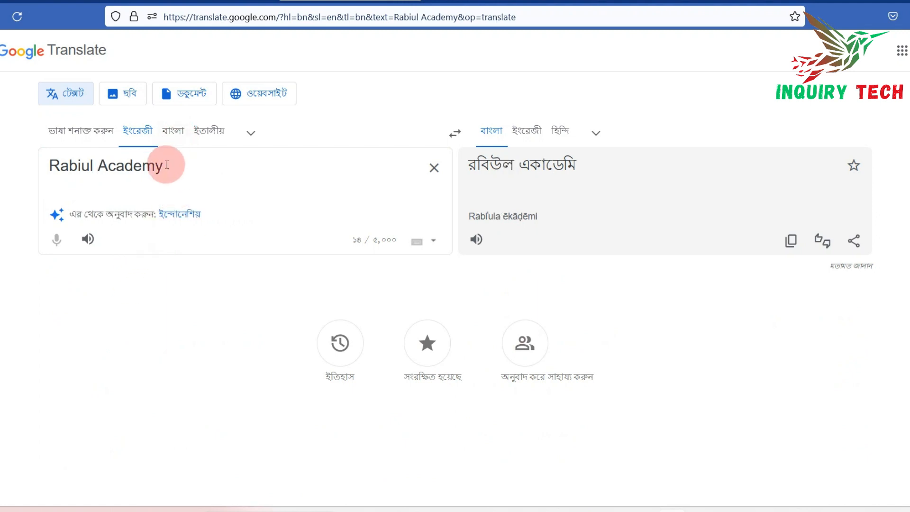
Copy "Rabiul Academy" from the translation source text and paste it over the placeholder name on page 3 of the Canva banner
{"action": "left_click_drag", "start_coordinate": [163, 165], "coordinate": [61, 169]}
{"action": "right_click", "coordinate": [55, 165]}
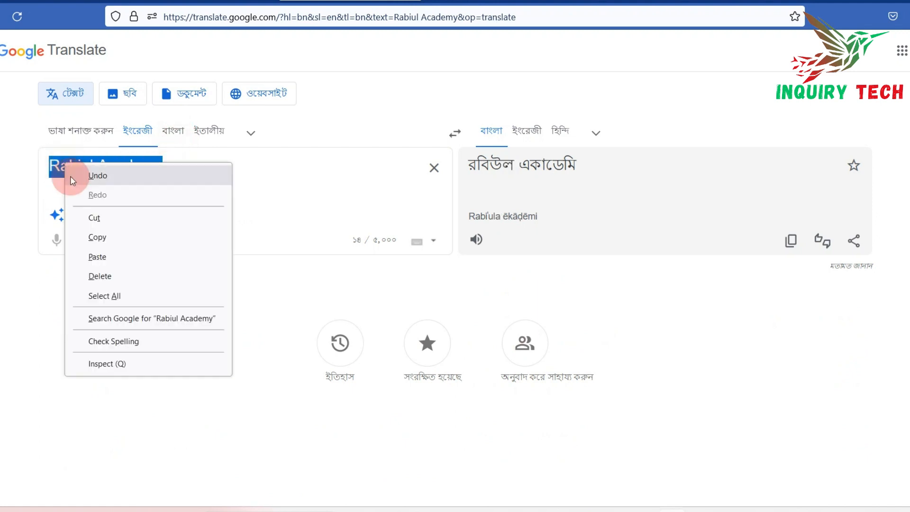
{"action": "left_click", "coordinate": [107, 209]}
{"action": "left_click", "coordinate": [109, 1]}
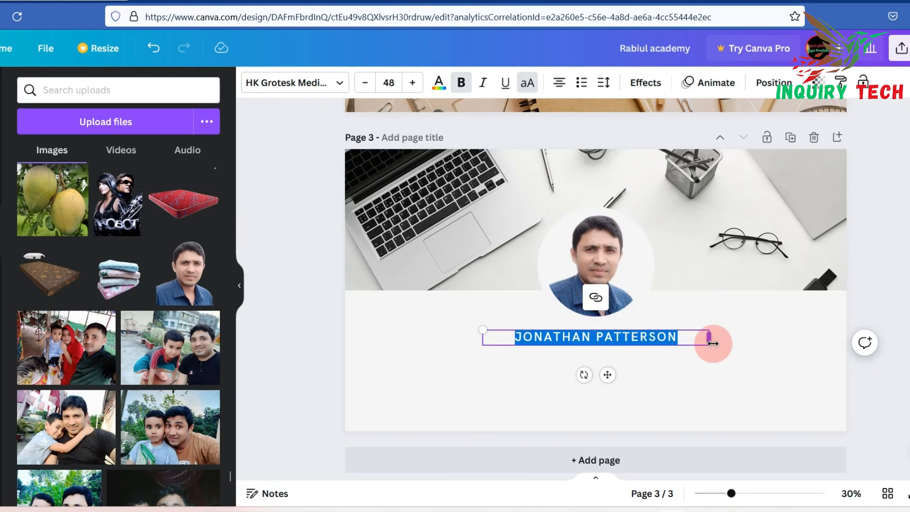
{"action": "key", "text": "ctrl+v"}
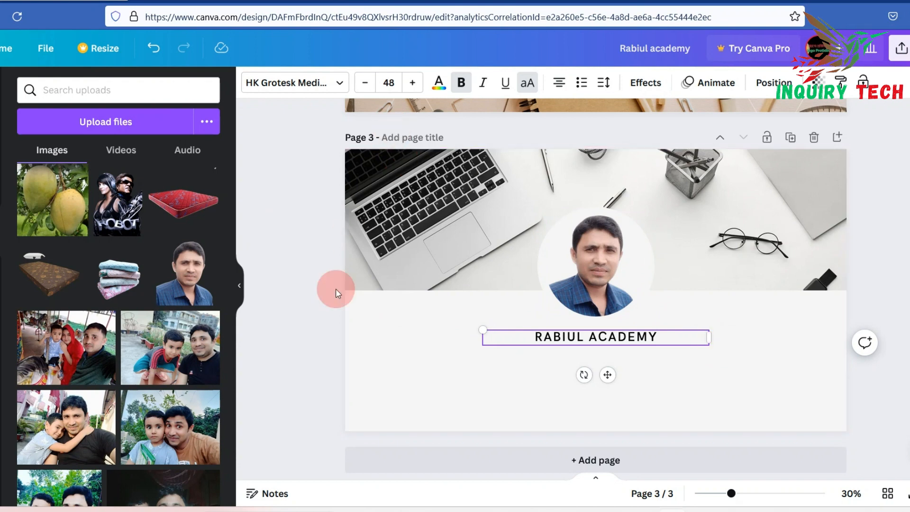
Change the "Rabiul Academy" heading's font to Rushk and raise its font size to 78
{"action": "left_click", "coordinate": [334, 89]}
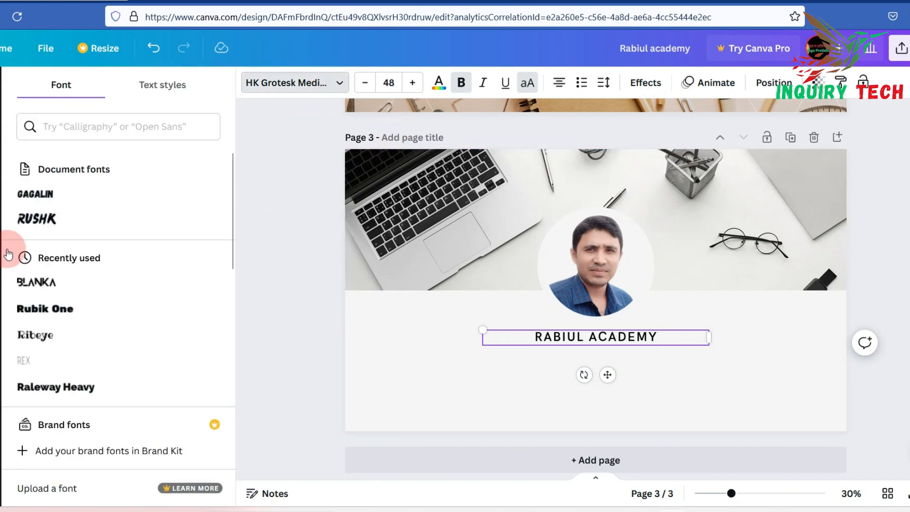
{"action": "left_click", "coordinate": [207, 353]}
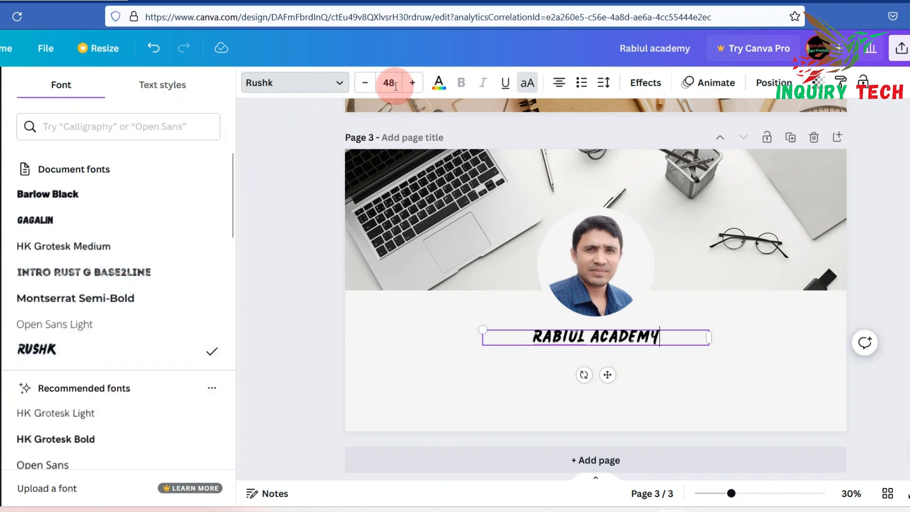
{"action": "left_click", "coordinate": [413, 83]}
{"action": "left_click", "coordinate": [413, 83]}
{"action": "left_click", "coordinate": [413, 83]}
{"action": "left_click", "coordinate": [412, 83]}
{"action": "left_click", "coordinate": [412, 83]}
{"action": "left_click", "coordinate": [413, 83]}
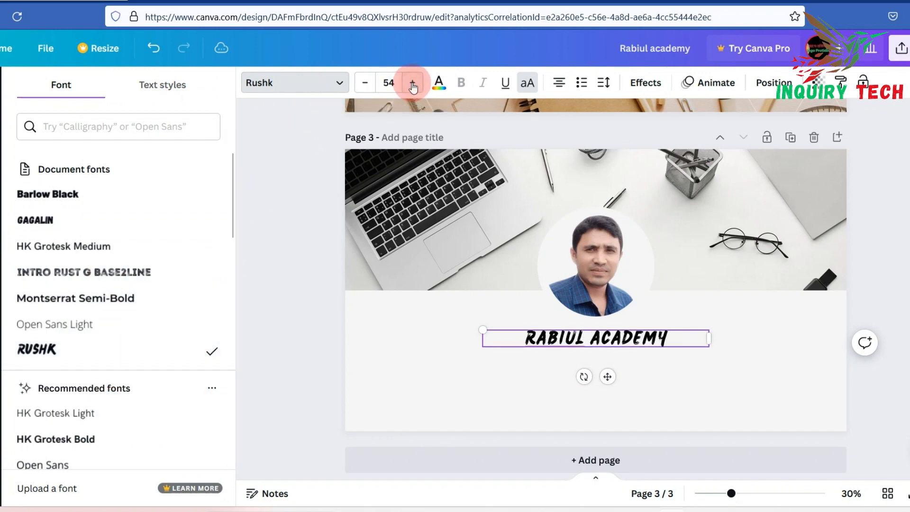
{"action": "left_click", "coordinate": [413, 83]}
{"action": "left_click", "coordinate": [413, 83]}
{"action": "left_click", "coordinate": [412, 83]}
{"action": "left_click", "coordinate": [413, 83]}
{"action": "left_click", "coordinate": [413, 83]}
{"action": "left_click", "coordinate": [412, 83]}
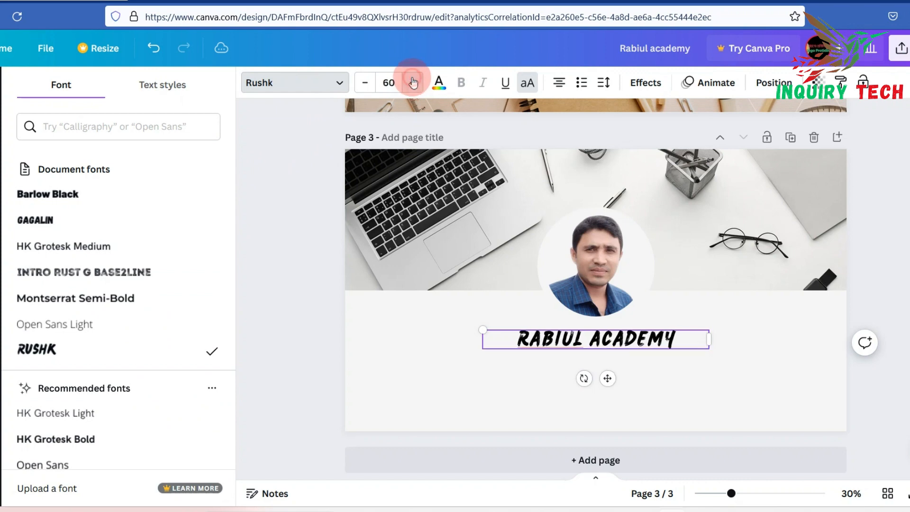
{"action": "left_click", "coordinate": [413, 83]}
{"action": "left_click", "coordinate": [413, 83]}
{"action": "left_click", "coordinate": [412, 83]}
{"action": "left_click", "coordinate": [412, 83]}
{"action": "left_click", "coordinate": [412, 82]}
{"action": "left_click", "coordinate": [412, 82]}
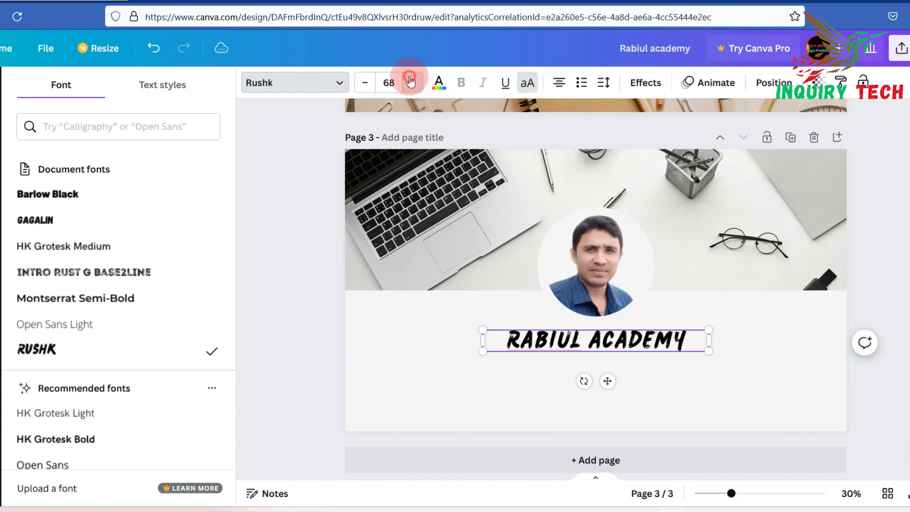
{"action": "left_click", "coordinate": [410, 82]}
{"action": "left_click", "coordinate": [410, 82]}
{"action": "left_click", "coordinate": [411, 82]}
{"action": "left_click", "coordinate": [411, 82]}
{"action": "left_click", "coordinate": [411, 82]}
{"action": "left_click", "coordinate": [411, 82]}
{"action": "left_click", "coordinate": [410, 83]}
{"action": "left_click", "coordinate": [410, 82]}
{"action": "left_click", "coordinate": [410, 82]}
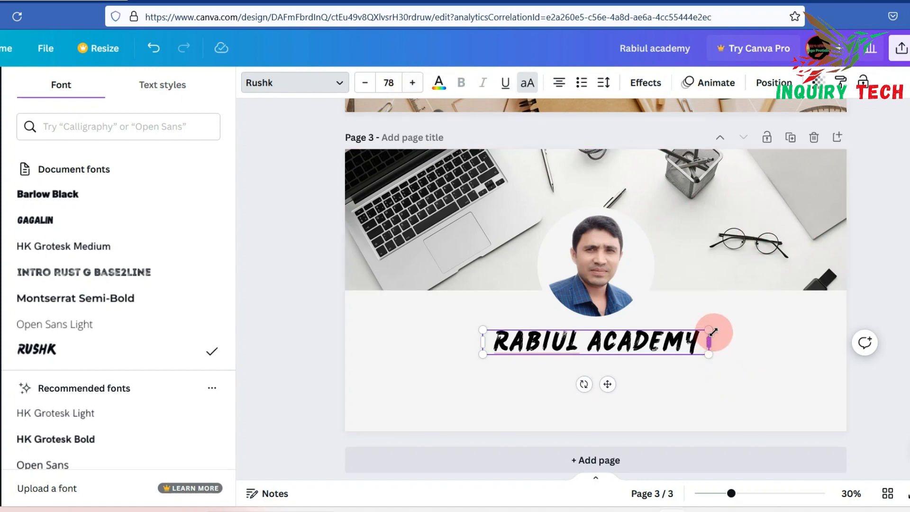
Stretch the heading outward at both ends beneath the portrait and bring its font size to 120
{"action": "left_click_drag", "start_coordinate": [709, 330], "coordinate": [774, 307]}
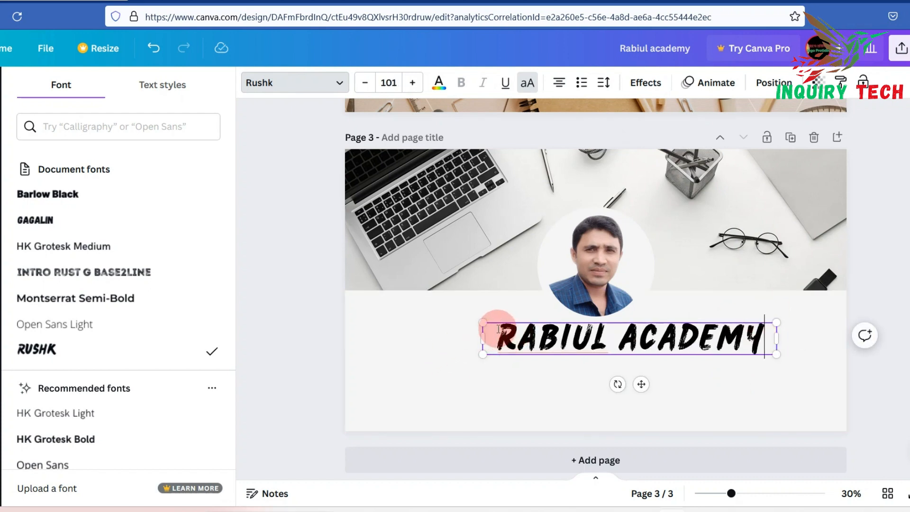
{"action": "left_click_drag", "start_coordinate": [483, 324], "coordinate": [431, 314]}
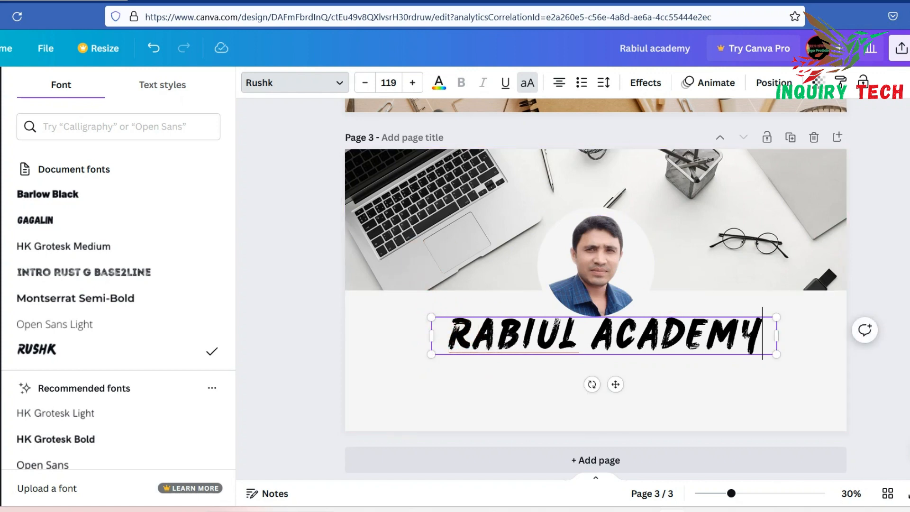
{"action": "left_click", "coordinate": [906, 201]}
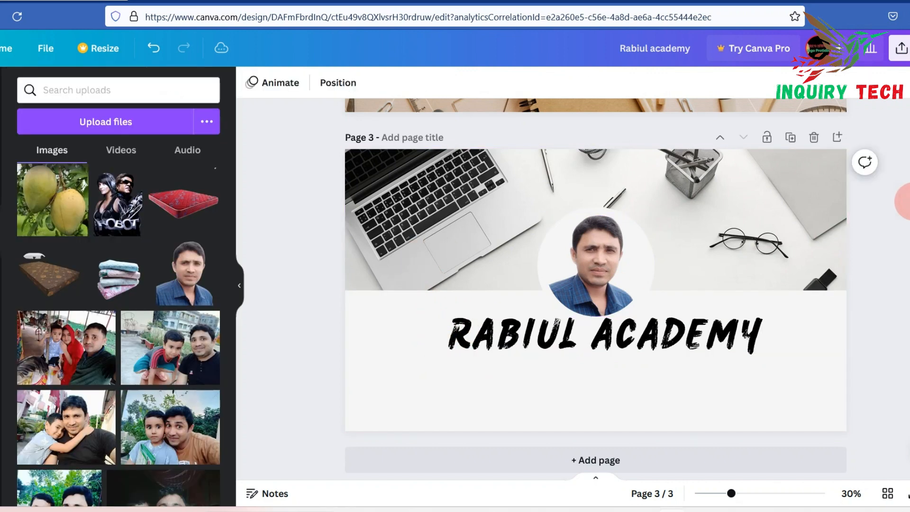
{"action": "left_click", "coordinate": [671, 345]}
{"action": "left_click", "coordinate": [420, 84]}
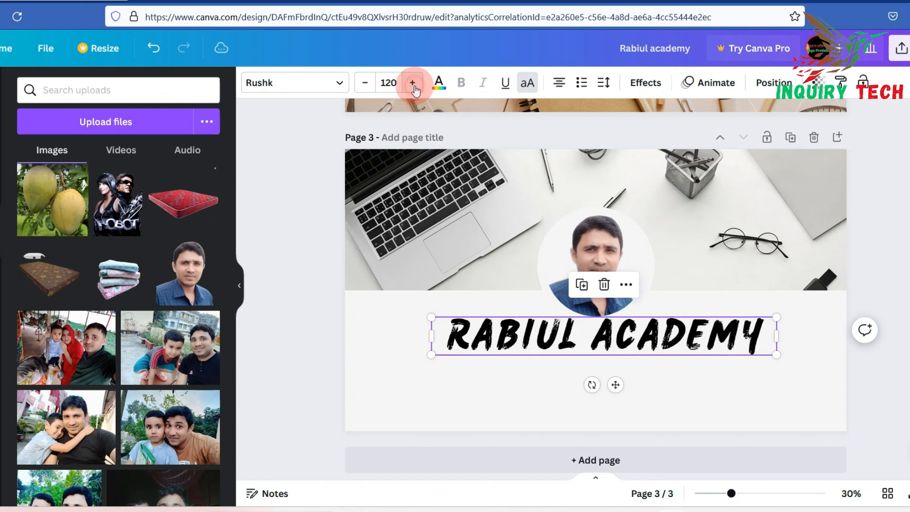
{"action": "left_click", "coordinate": [907, 254]}
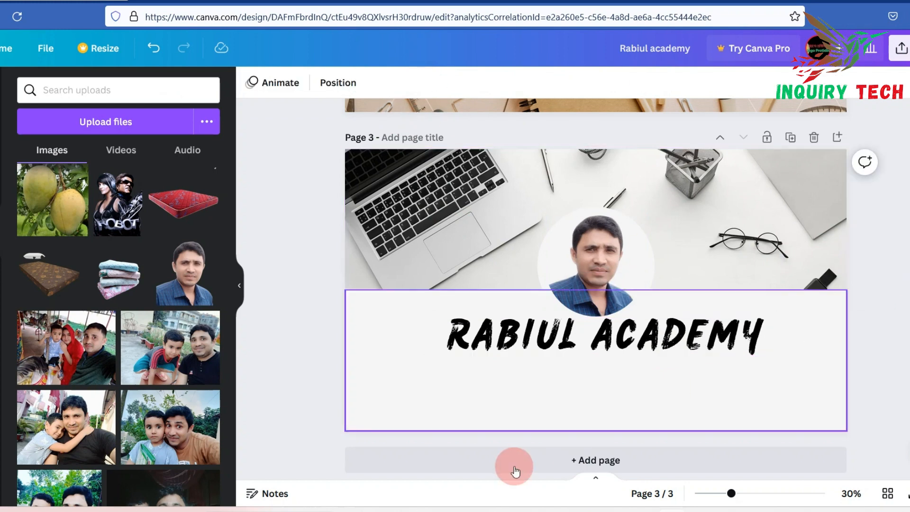
Colour the word "Rabiul" in the heading with the red default solid color
{"action": "left_click", "coordinate": [537, 328]}
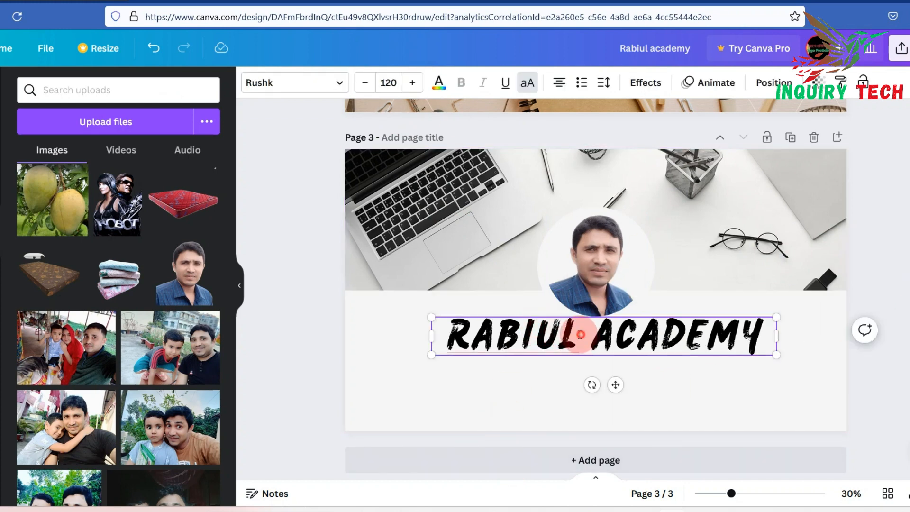
{"action": "left_click_drag", "start_coordinate": [579, 332], "coordinate": [450, 359]}
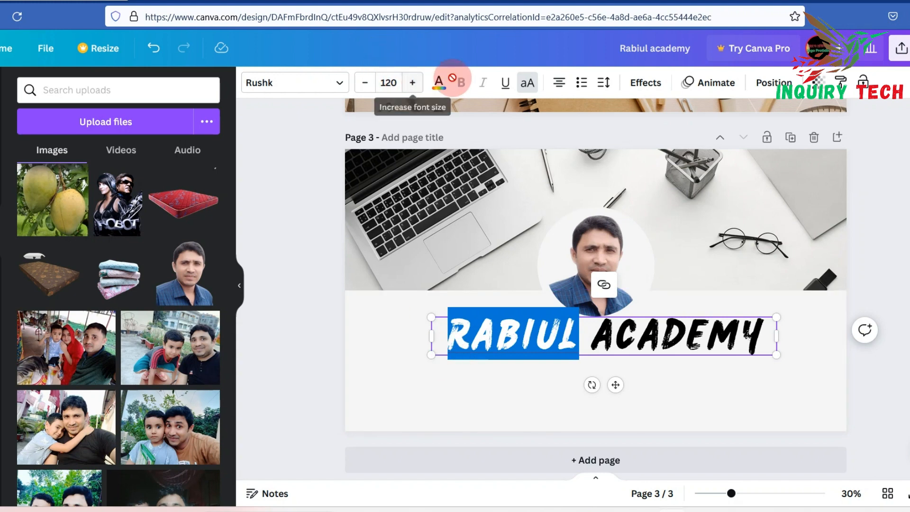
{"action": "left_click", "coordinate": [439, 83]}
{"action": "scroll", "coordinate": [47, 418], "scroll_direction": "down", "scroll_amount": 2}
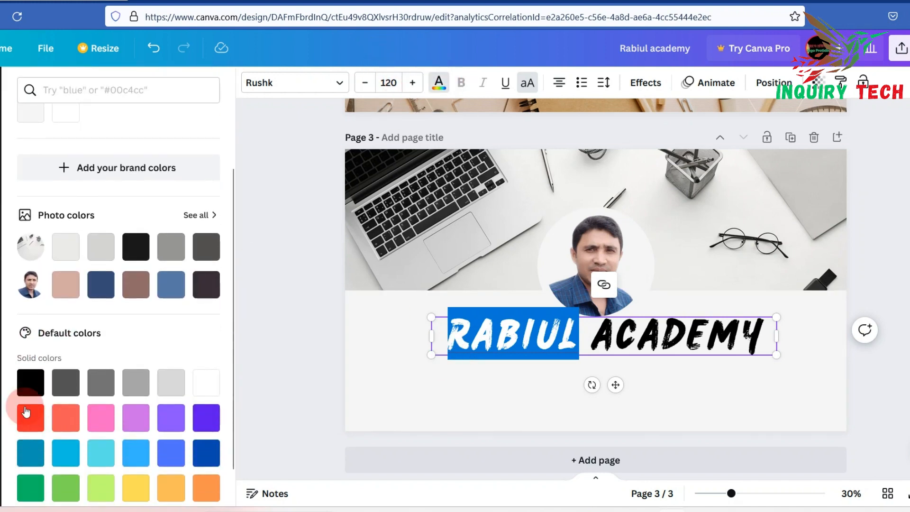
{"action": "left_click", "coordinate": [30, 418]}
{"action": "left_click", "coordinate": [271, 262]}
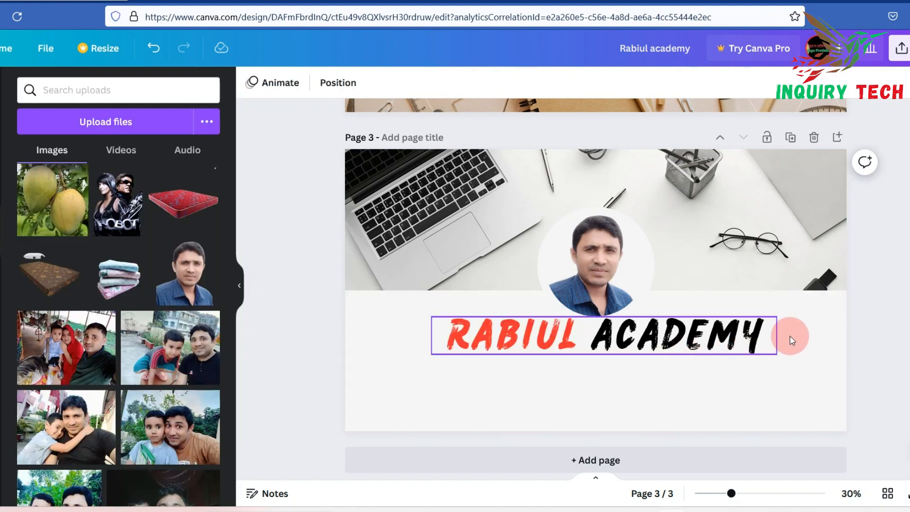
Colour the word "Academy" in the heading with the dark green default solid color
{"action": "left_click", "coordinate": [764, 342]}
{"action": "left_click_drag", "start_coordinate": [764, 342], "coordinate": [602, 338]}
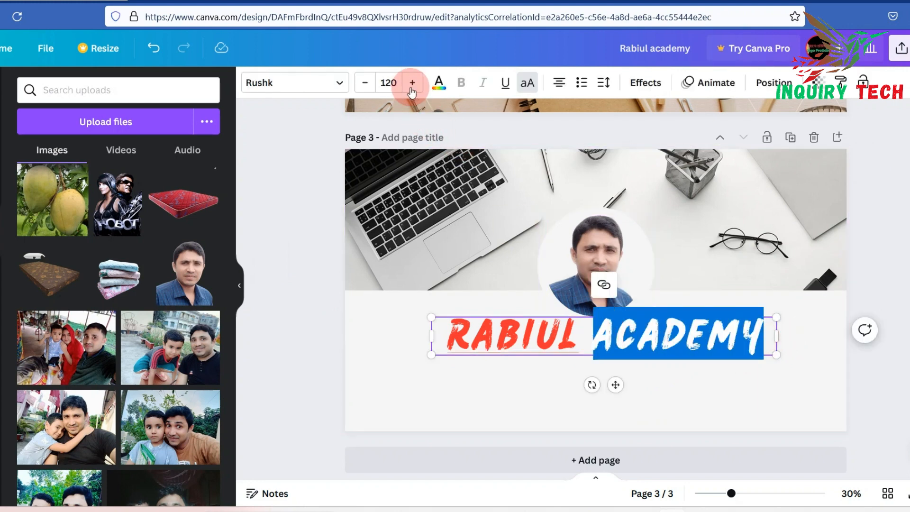
{"action": "left_click", "coordinate": [439, 83]}
{"action": "scroll", "coordinate": [119, 332], "scroll_direction": "down", "scroll_amount": 5}
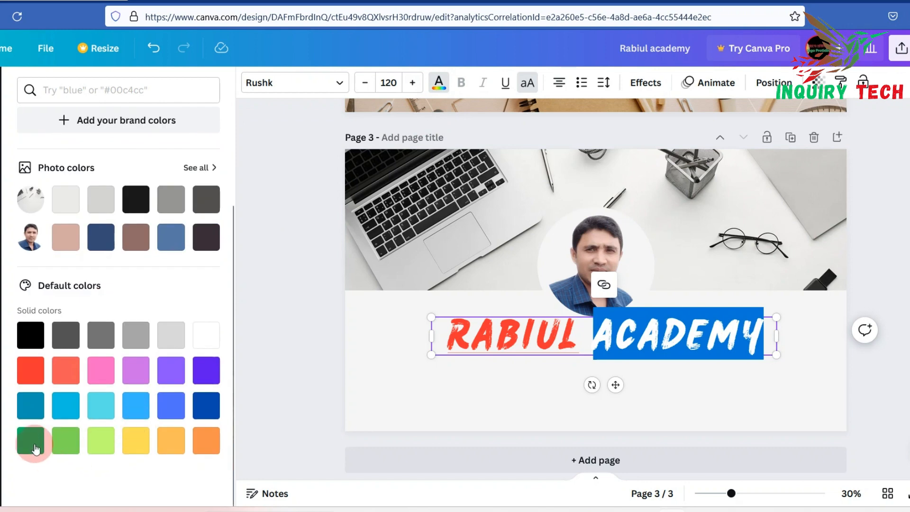
{"action": "left_click", "coordinate": [29, 436]}
{"action": "left_click", "coordinate": [281, 282]}
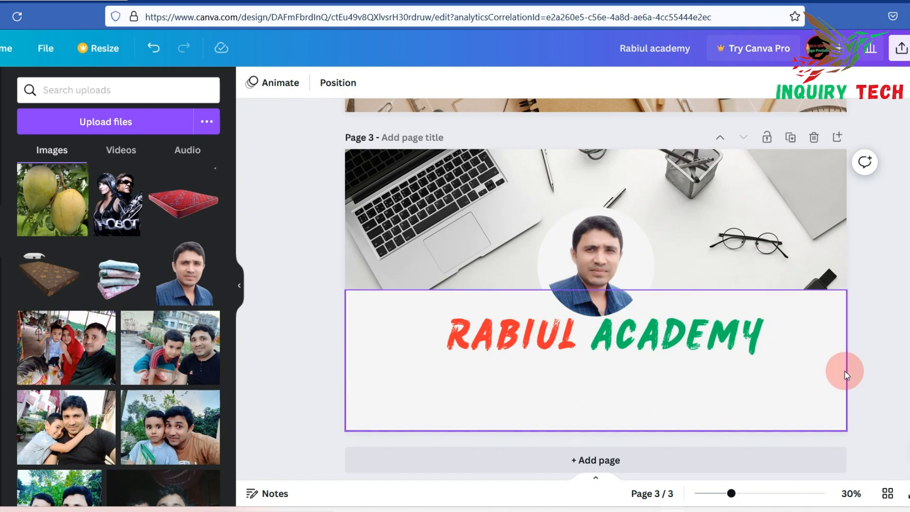
{"action": "left_click", "coordinate": [671, 362]}
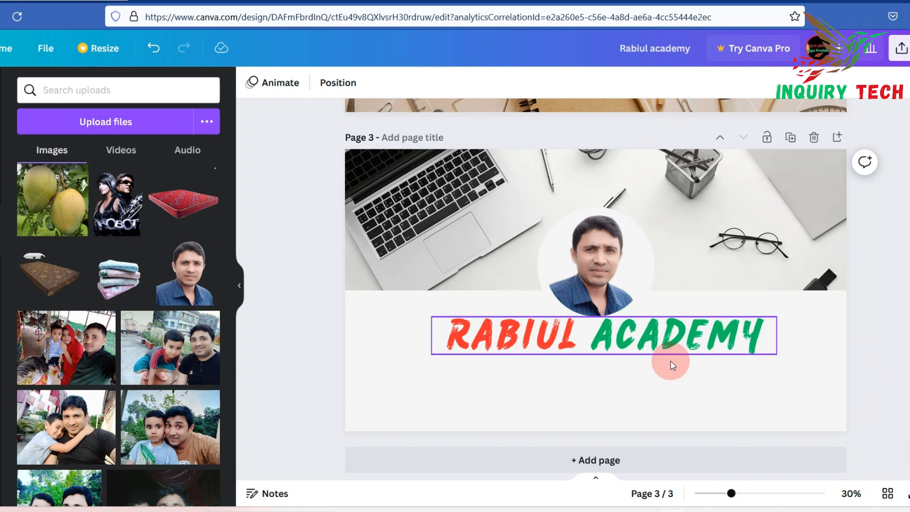
{"action": "left_click", "coordinate": [689, 331]}
{"action": "left_click", "coordinate": [689, 332]}
{"action": "right_click", "coordinate": [689, 333]}
{"action": "left_click", "coordinate": [907, 252]}
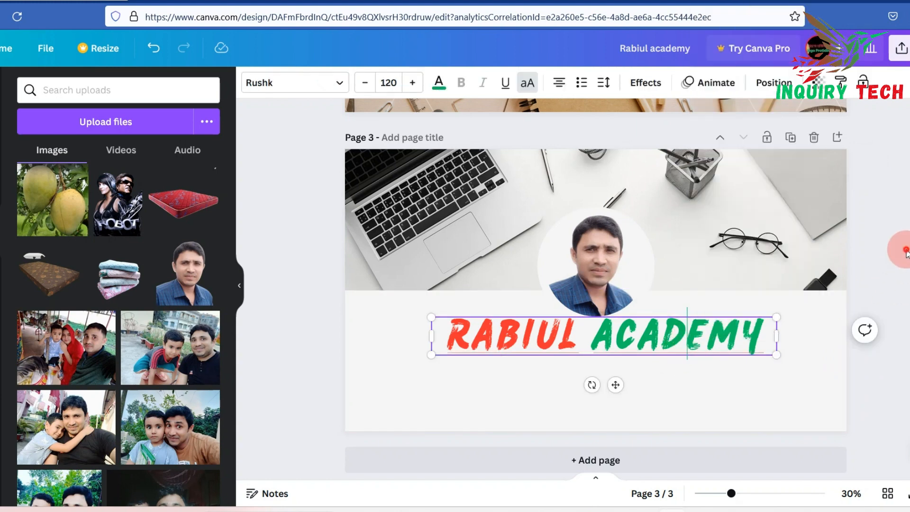
{"action": "left_click", "coordinate": [652, 332]}
{"action": "left_click", "coordinate": [892, 290]}
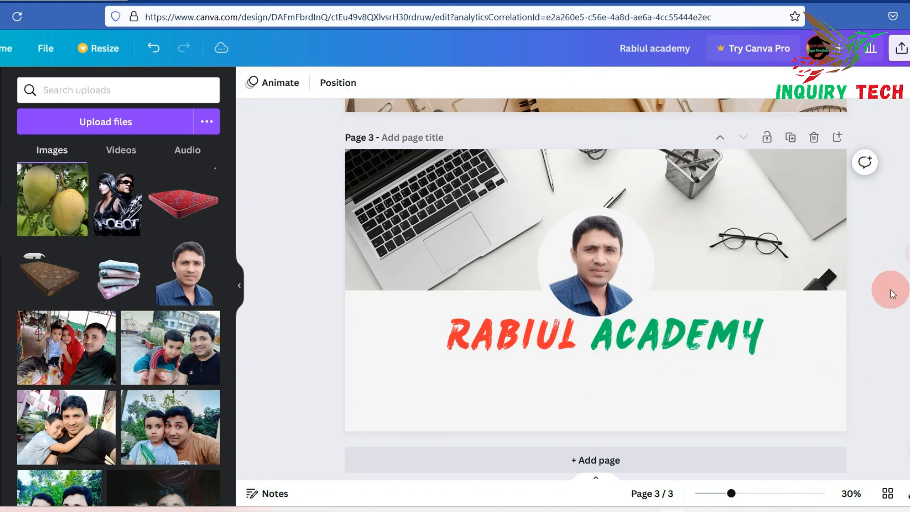
{"action": "left_click", "coordinate": [637, 322]}
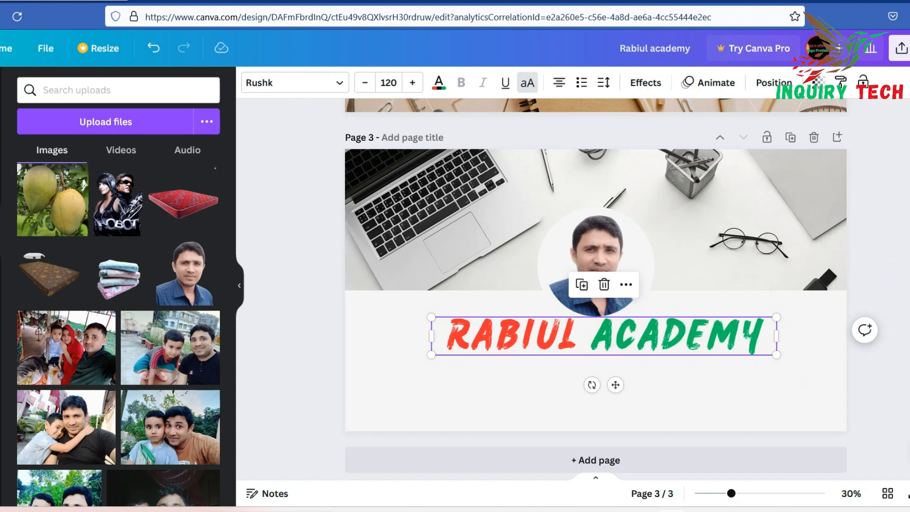
{"action": "left_click", "coordinate": [877, 274]}
{"action": "left_click", "coordinate": [723, 404]}
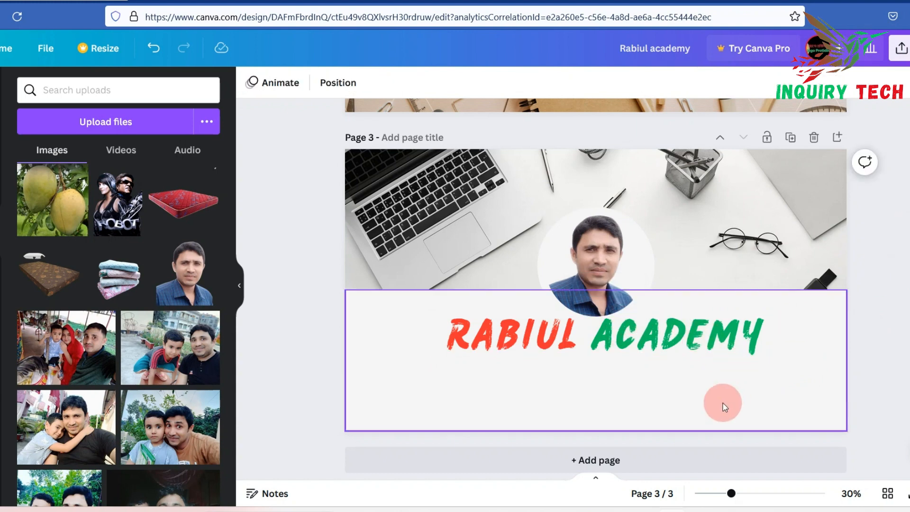
Duplicate the two-coloured "Rabiul Academy" heading and move the copy up from page 3 onto the lower part of page 2
{"action": "left_click", "coordinate": [638, 337]}
{"action": "right_click", "coordinate": [640, 338]}
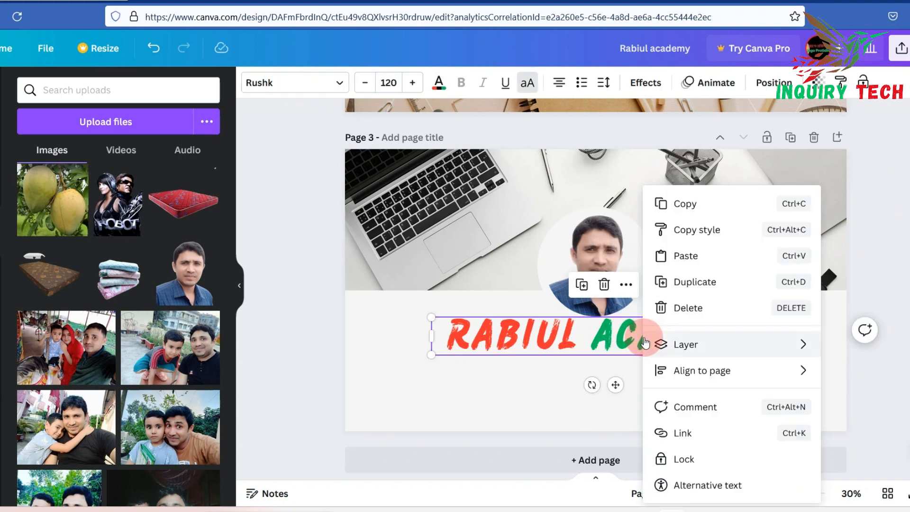
{"action": "left_click", "coordinate": [695, 283]}
{"action": "left_click_drag", "start_coordinate": [654, 355], "coordinate": [580, 61]}
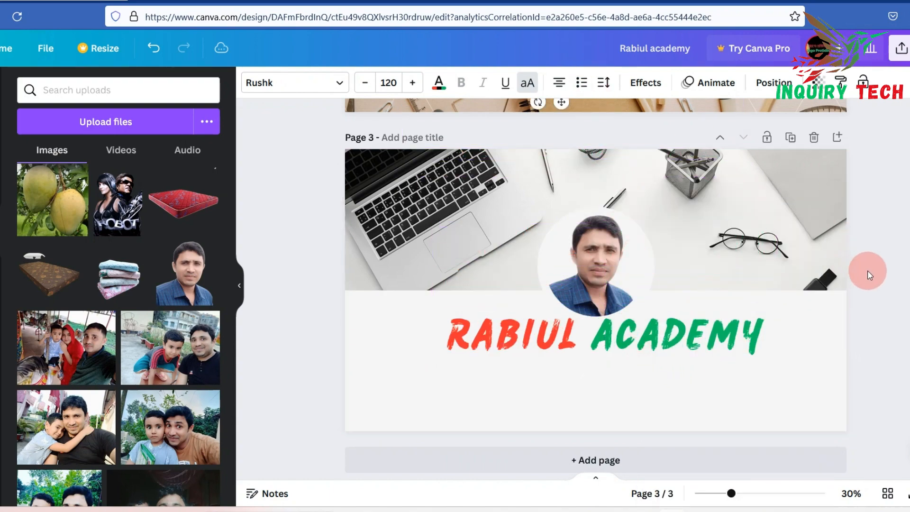
Move the copied "Rabiul Academy" heading from page 2 up onto the lower part of page 1
{"action": "scroll", "coordinate": [869, 280], "scroll_direction": "up", "scroll_amount": 4}
{"action": "left_click_drag", "start_coordinate": [637, 274], "coordinate": [684, 260]}
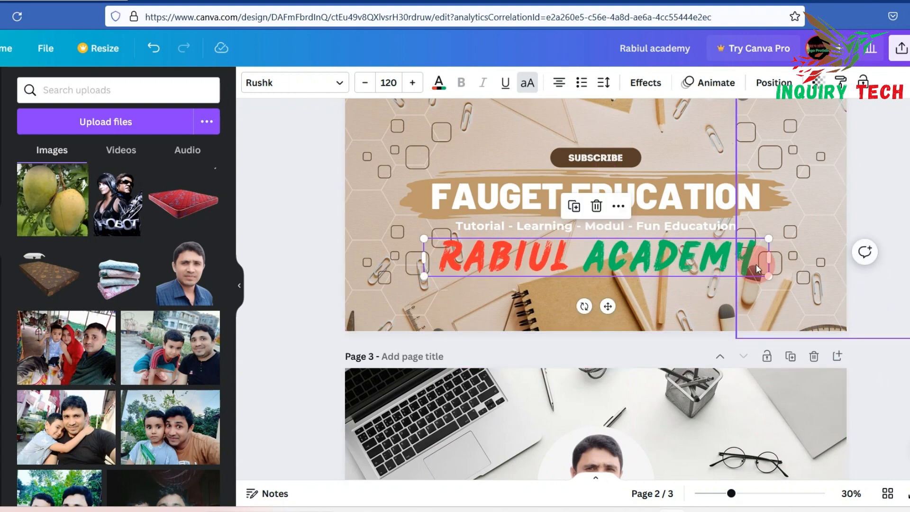
{"action": "scroll", "coordinate": [773, 264], "scroll_direction": "up", "scroll_amount": 3}
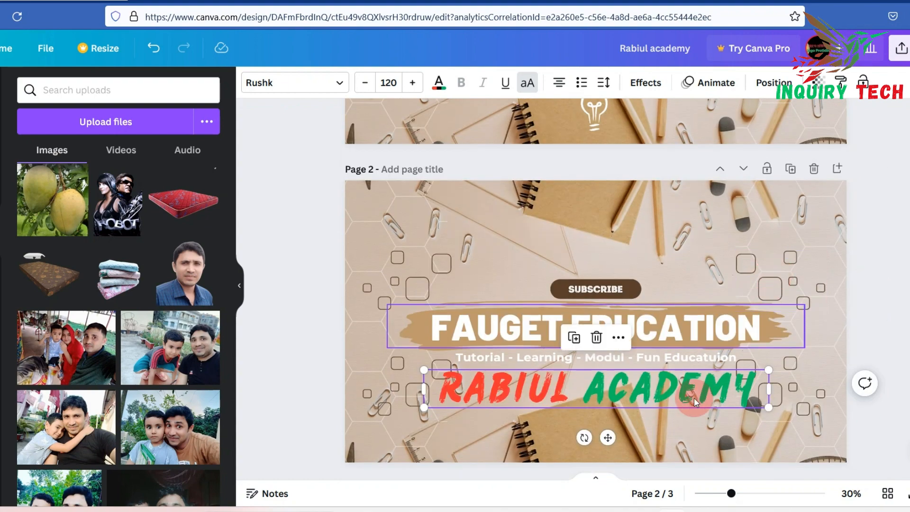
{"action": "left_click_drag", "start_coordinate": [628, 398], "coordinate": [603, 91]}
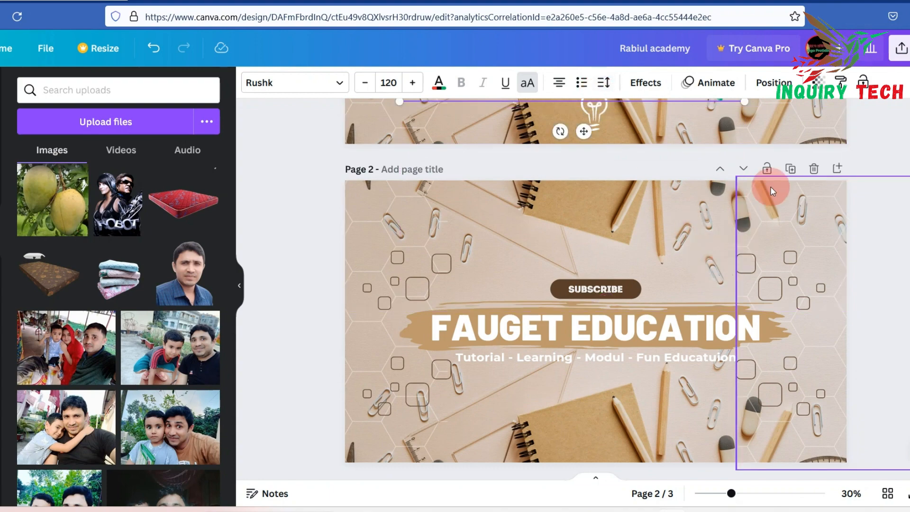
Delete page 2 with the "Fauget Education" design
{"action": "left_click", "coordinate": [814, 169]}
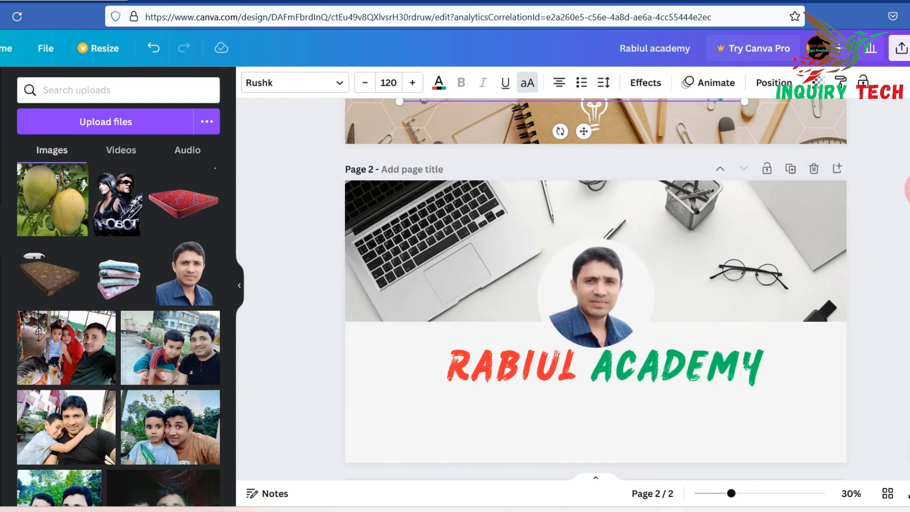
{"action": "left_click", "coordinate": [907, 195]}
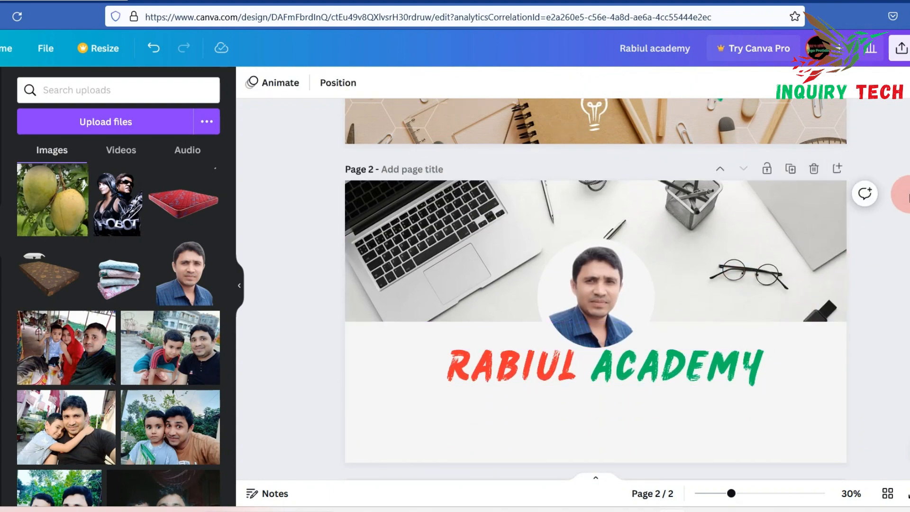
{"action": "scroll", "coordinate": [723, 359], "scroll_direction": "up", "scroll_amount": 3}
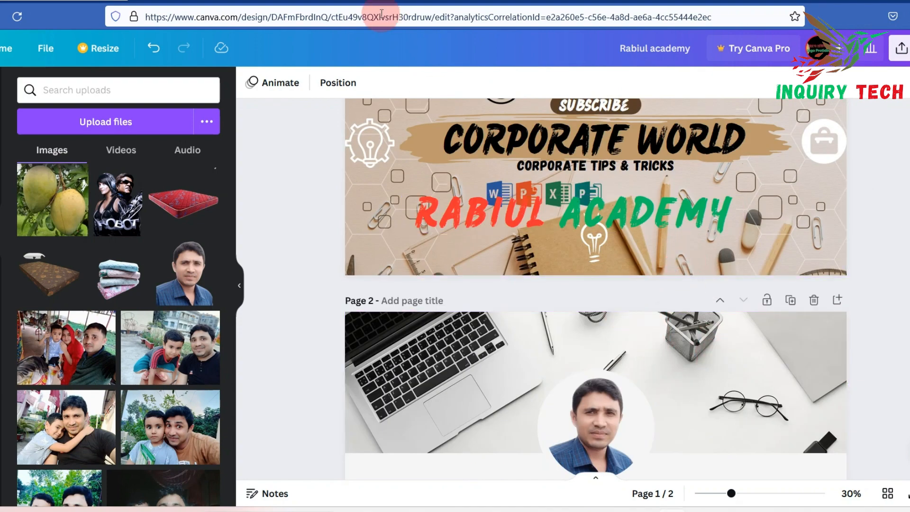
Switch to Google Translate, copy "MS word-Data Entry-MS Excel-MS PowerPoint-Career skills Development Tips & Tricks", and return to the Canva design
{"action": "left_click", "coordinate": [196, 3]}
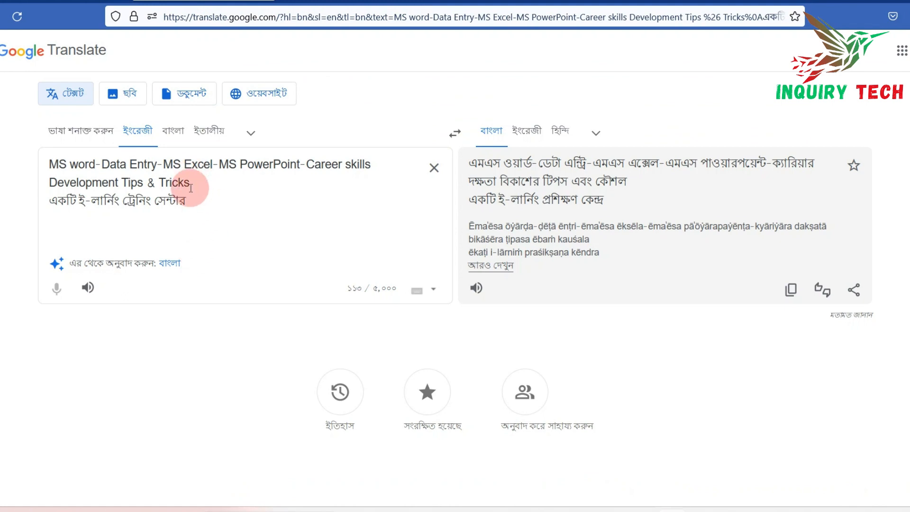
{"action": "left_click_drag", "start_coordinate": [195, 184], "coordinate": [51, 165]}
{"action": "right_click", "coordinate": [72, 167]}
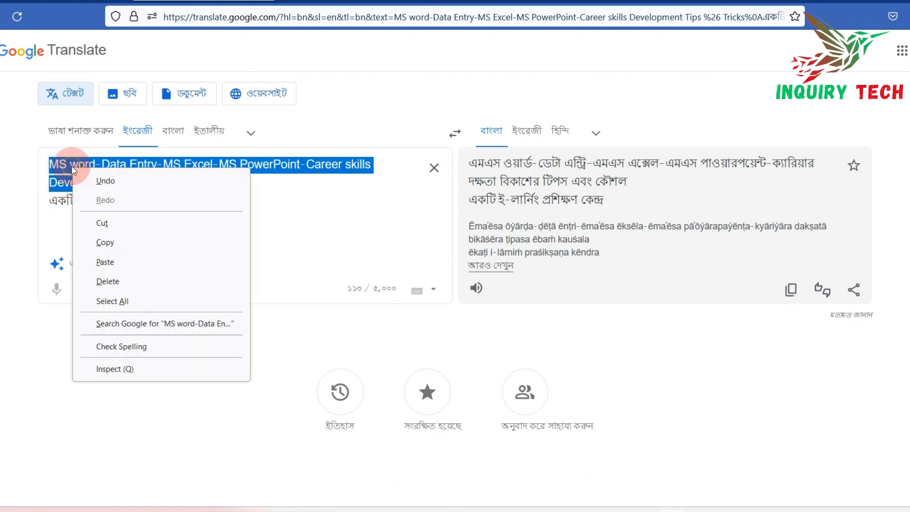
{"action": "left_click", "coordinate": [104, 242]}
{"action": "left_click", "coordinate": [59, 5]}
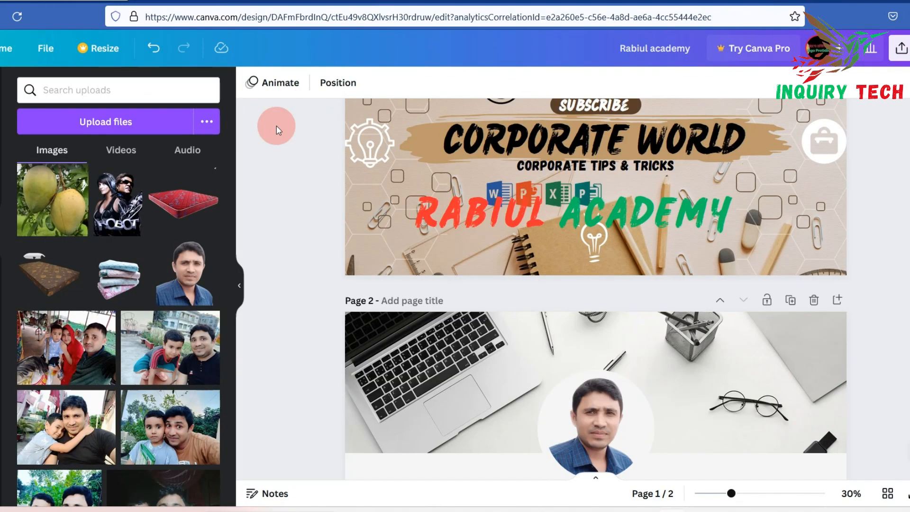
Replace the "Corporate Tips & Tricks" subtitle on page 1 with the copied course list
{"action": "left_click", "coordinate": [676, 166]}
{"action": "left_click_drag", "start_coordinate": [675, 166], "coordinate": [504, 173]}
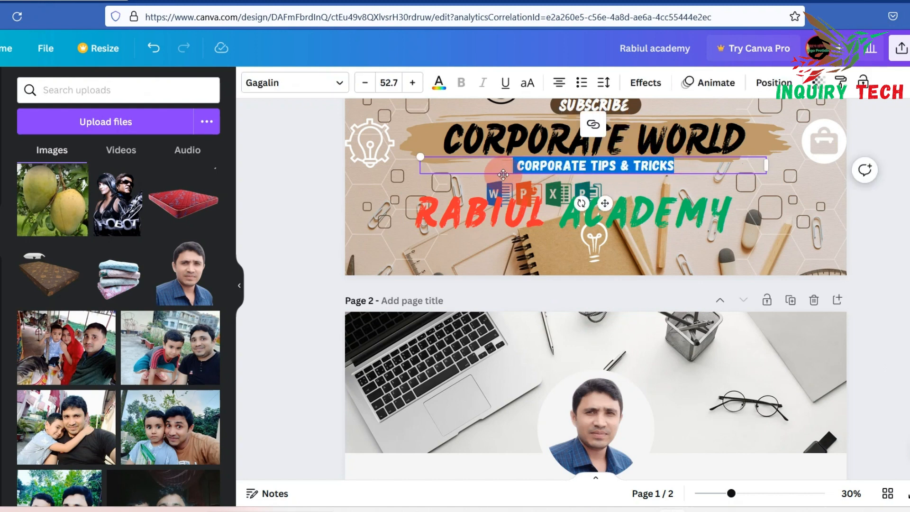
{"action": "key", "text": "ctrl+v"}
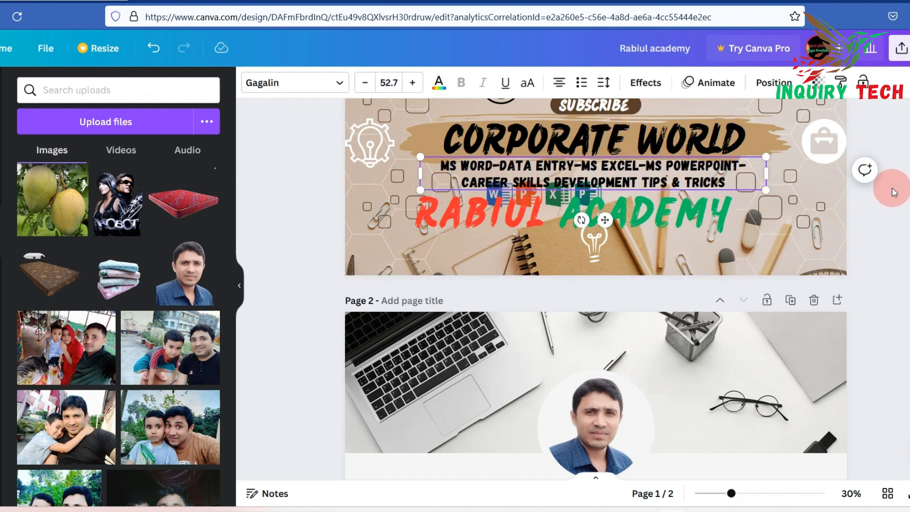
{"action": "left_click", "coordinate": [894, 192]}
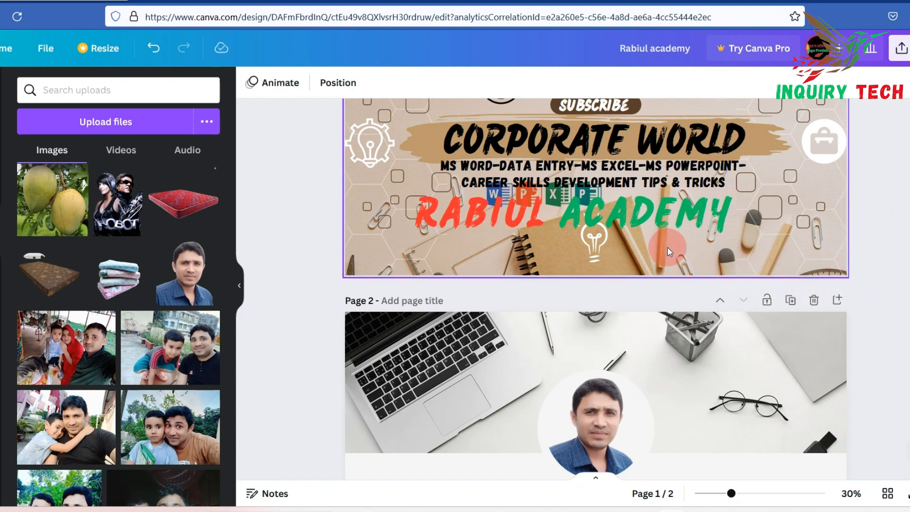
Delete the "Corporate World" title on page 1 and put the "Rabiul Academy" heading in its place on the brown brush stroke
{"action": "mouse_move", "coordinate": [659, 215]}
{"action": "left_mouse_down"}
{"action": "mouse_move", "coordinate": [684, 140]}
{"action": "mouse_move", "coordinate": [671, 264]}
{"action": "left_mouse_up"}
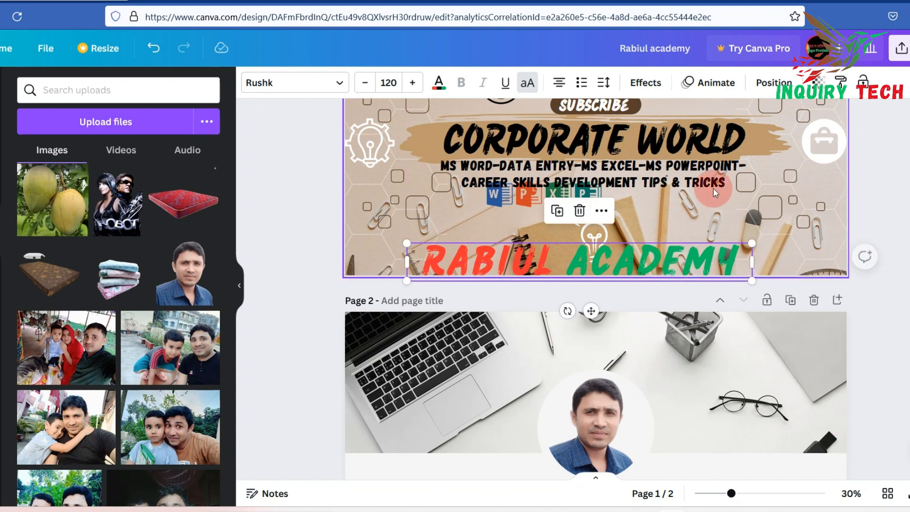
{"action": "left_click", "coordinate": [688, 138]}
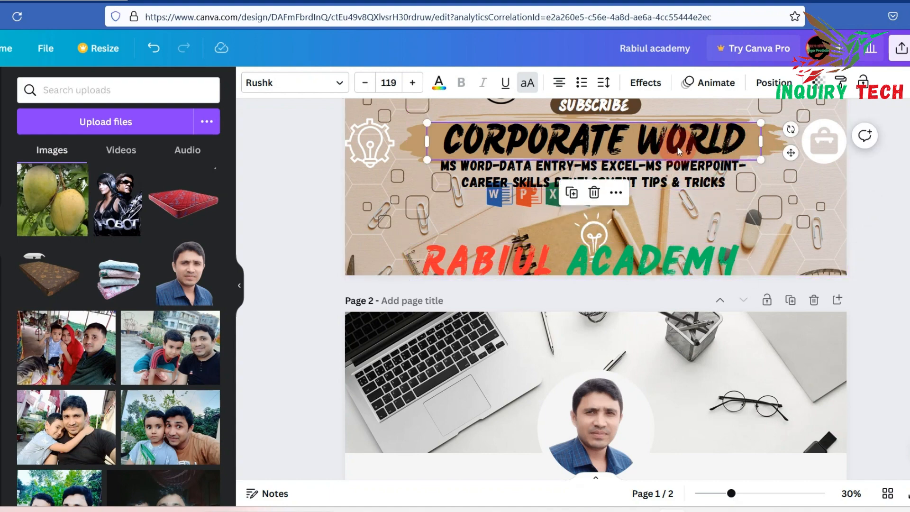
{"action": "left_click", "coordinate": [595, 192]}
{"action": "left_click_drag", "start_coordinate": [655, 258], "coordinate": [656, 133]}
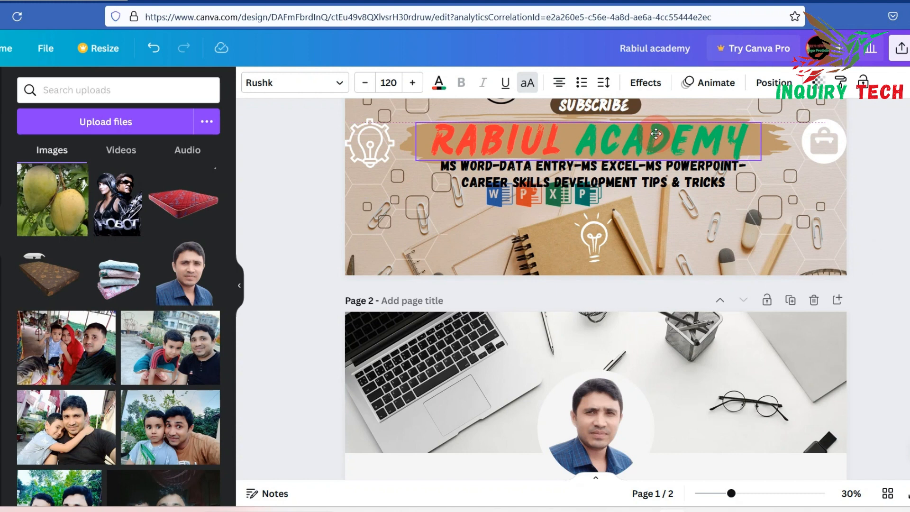
{"action": "left_click_drag", "start_coordinate": [655, 132], "coordinate": [656, 132]}
{"action": "left_click", "coordinate": [885, 226]}
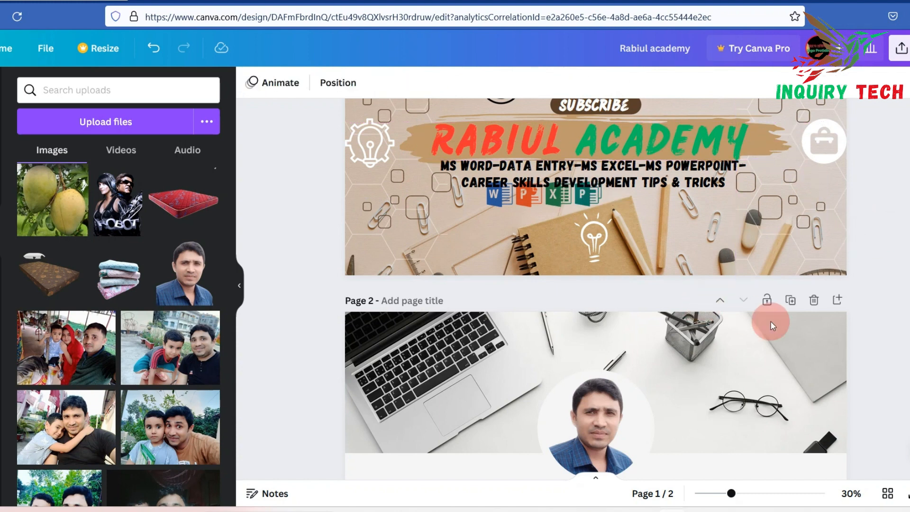
Nudge the "Rabiul Academy" heading on page 1 slightly upward, away from the subtitle
{"action": "left_click", "coordinate": [727, 149]}
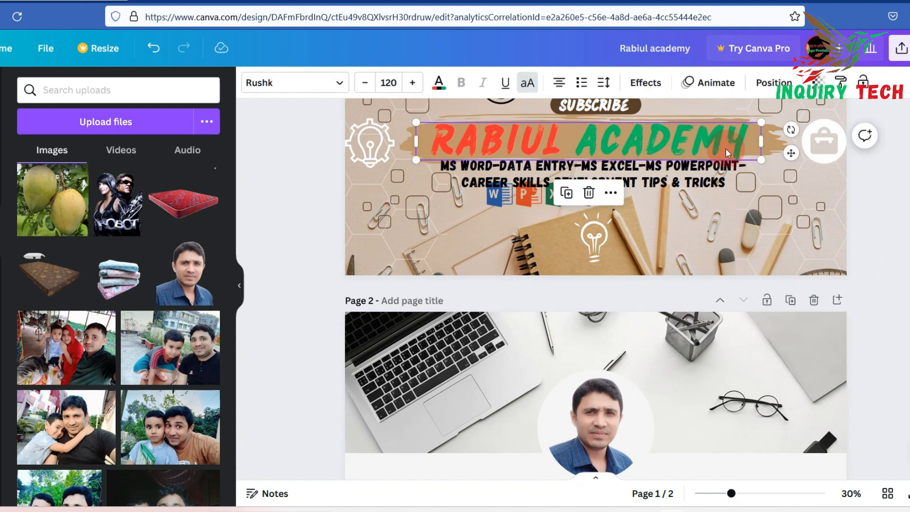
{"action": "key", "text": "Up"}
{"action": "key", "text": "Up"}
{"action": "key", "text": "Up"}
{"action": "key", "text": "Up"}
{"action": "key", "text": "Up"}
{"action": "key", "text": "Up"}
{"action": "key", "text": "Up"}
{"action": "key", "text": "Up"}
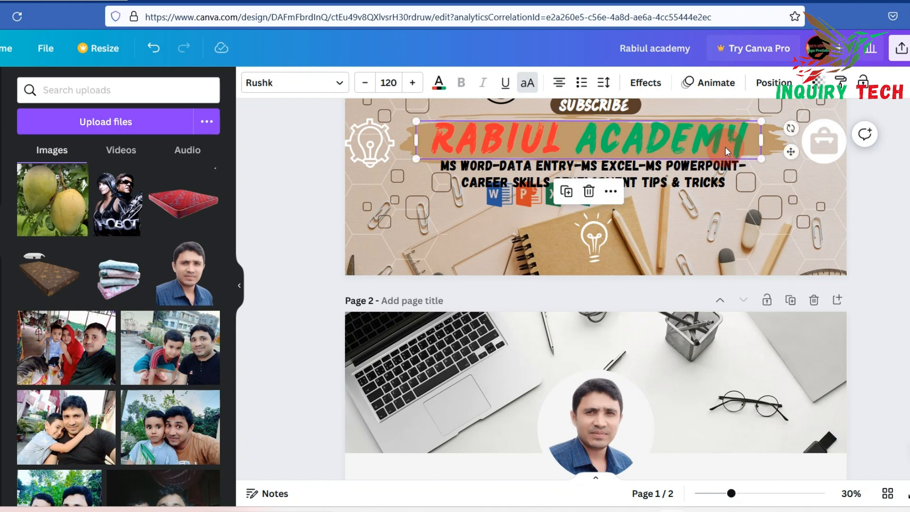
{"action": "left_click", "coordinate": [901, 197]}
Move the row of Office program icons on page 1 down so it clears the two-line subtitle
{"action": "left_click", "coordinate": [565, 207]}
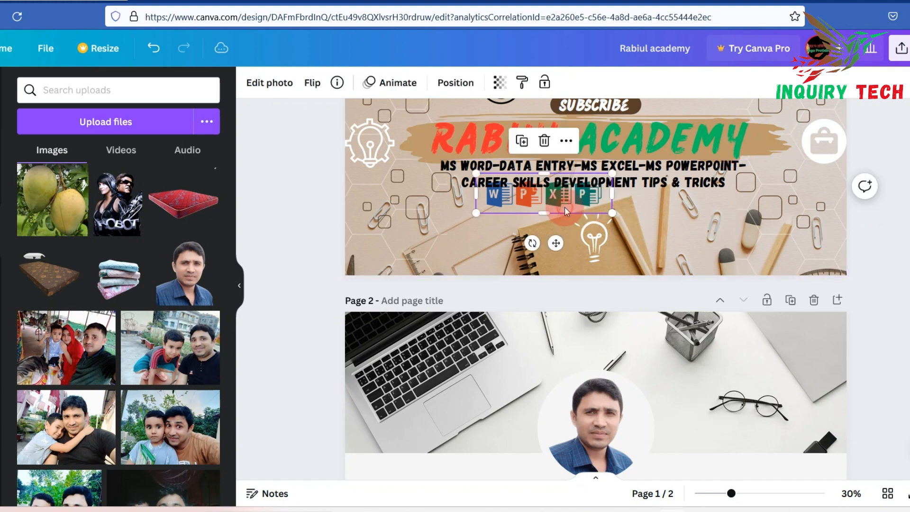
{"action": "left_click_drag", "start_coordinate": [565, 206], "coordinate": [553, 220]}
{"action": "left_click", "coordinate": [893, 238]}
{"action": "scroll", "coordinate": [900, 284], "scroll_direction": "up", "scroll_amount": 3}
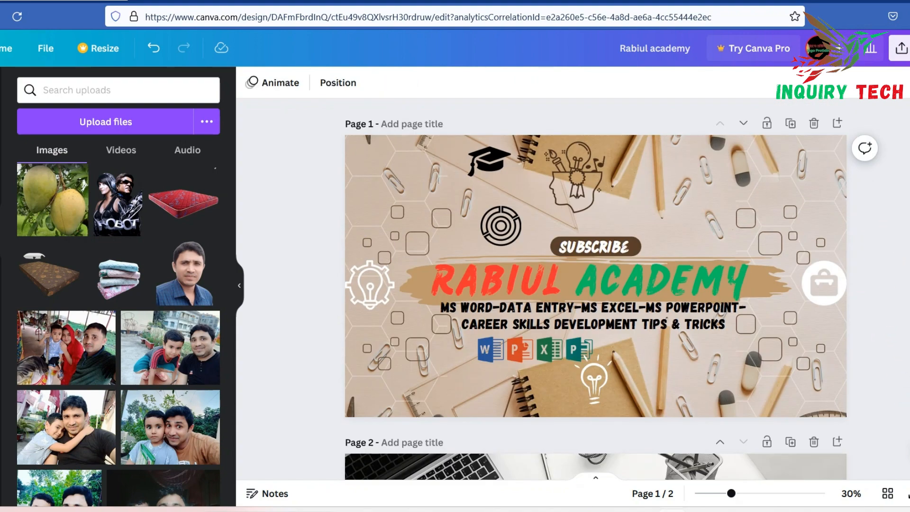
Duplicate the course-list subtitle from page 1 and place the copy directly beneath the "Rabiul Academy" heading on page 2
{"action": "scroll", "coordinate": [596, 290], "scroll_direction": "down", "scroll_amount": 3}
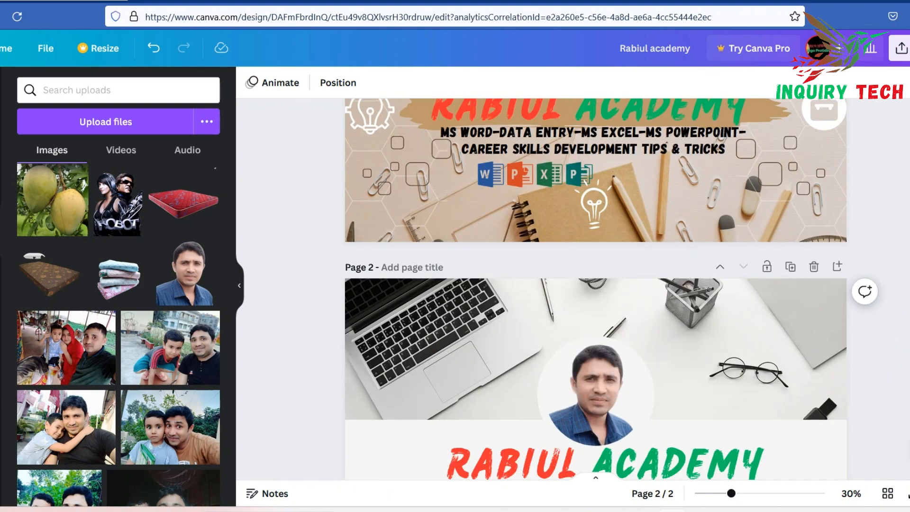
{"action": "scroll", "coordinate": [665, 278], "scroll_direction": "down", "scroll_amount": 3}
{"action": "scroll", "coordinate": [665, 279], "scroll_direction": "up", "scroll_amount": 5}
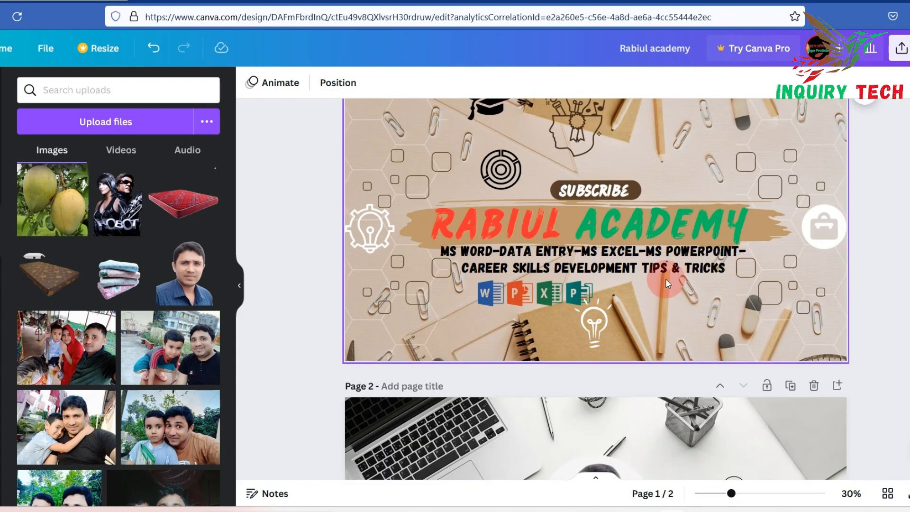
{"action": "left_click", "coordinate": [606, 258]}
{"action": "right_click", "coordinate": [606, 258]}
{"action": "left_click", "coordinate": [659, 282]}
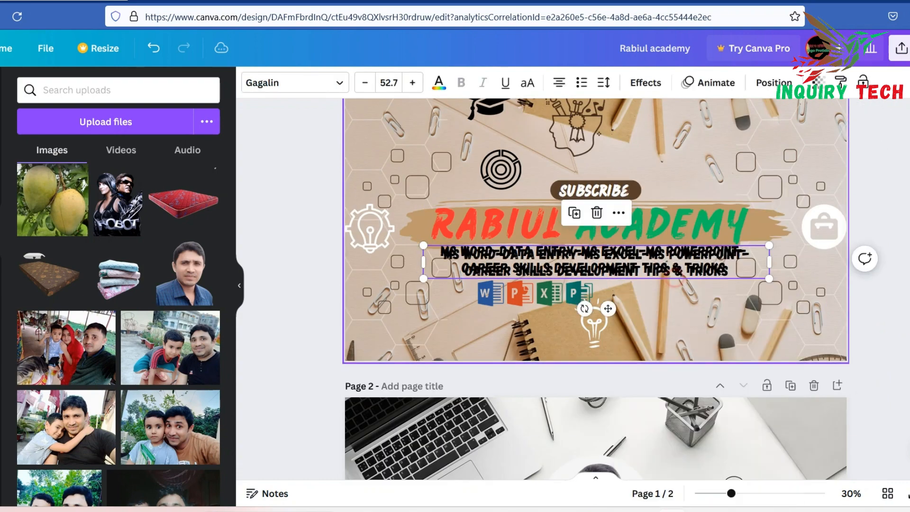
{"action": "left_click_drag", "start_coordinate": [668, 272], "coordinate": [684, 450]}
{"action": "scroll", "coordinate": [608, 192], "scroll_direction": "down", "scroll_amount": 5}
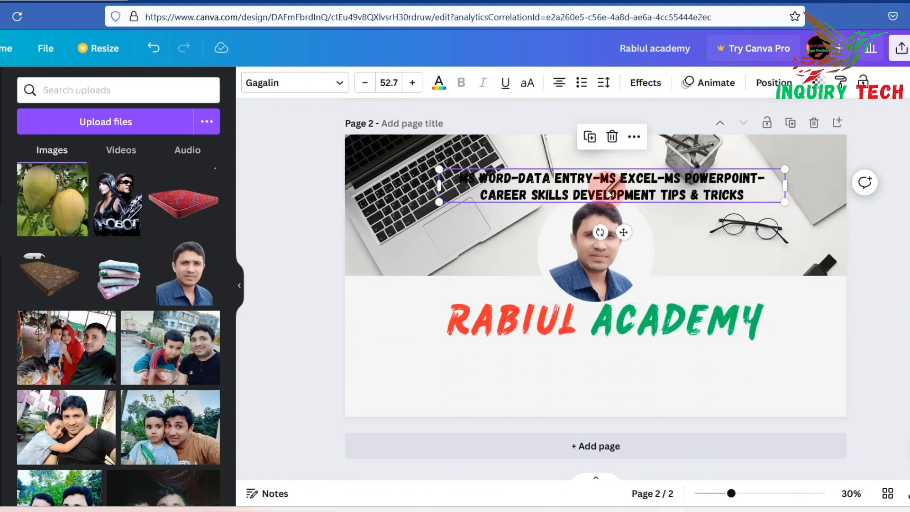
{"action": "left_click_drag", "start_coordinate": [608, 192], "coordinate": [606, 353]}
{"action": "left_click", "coordinate": [883, 243]}
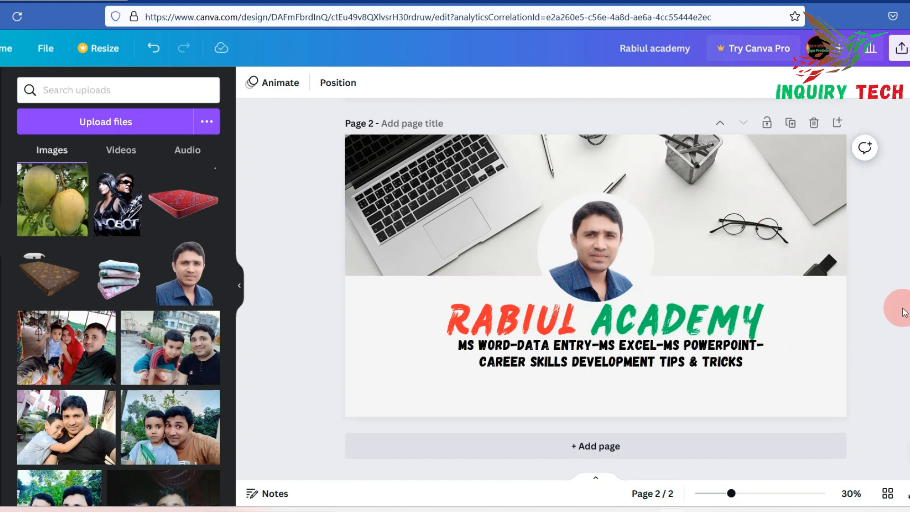
Open the elements library and look through its suggested search keywords
{"action": "scroll", "coordinate": [823, 433], "scroll_direction": "up", "scroll_amount": 5}
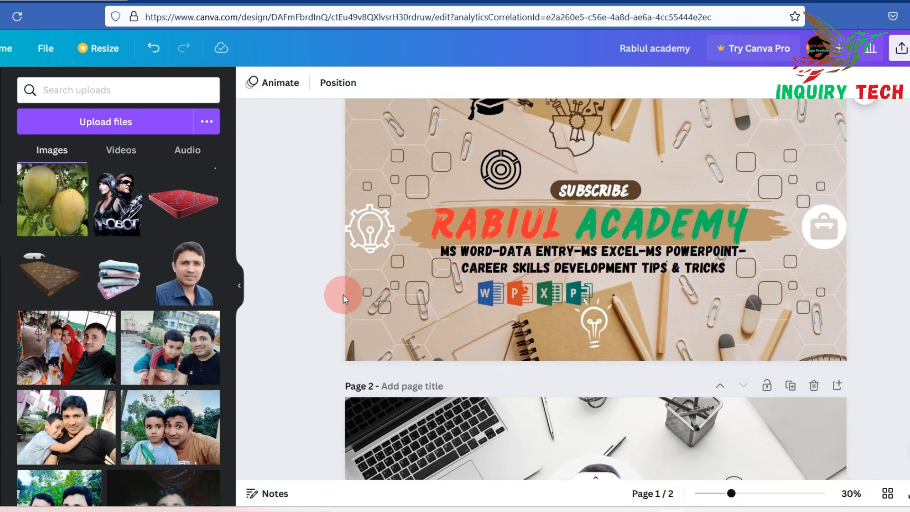
{"action": "scroll", "coordinate": [591, 380], "scroll_direction": "down", "scroll_amount": 2}
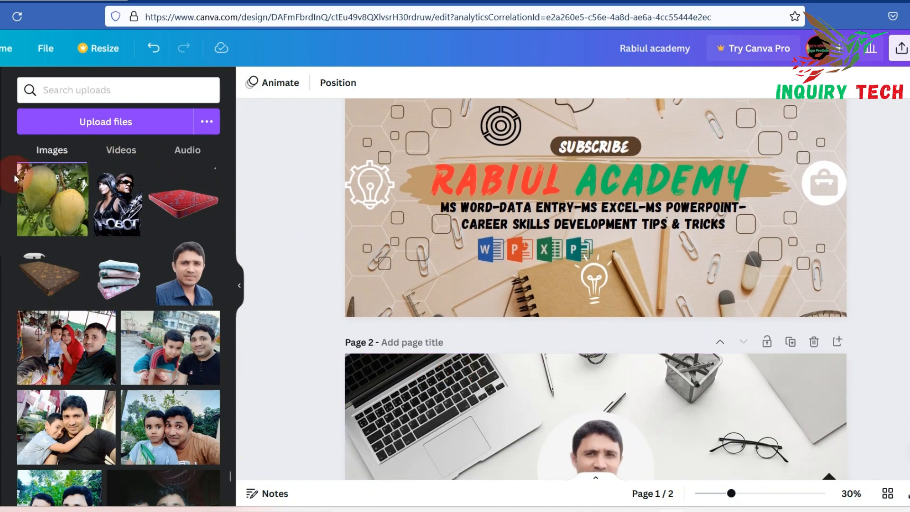
{"action": "left_click", "coordinate": [2, 145]}
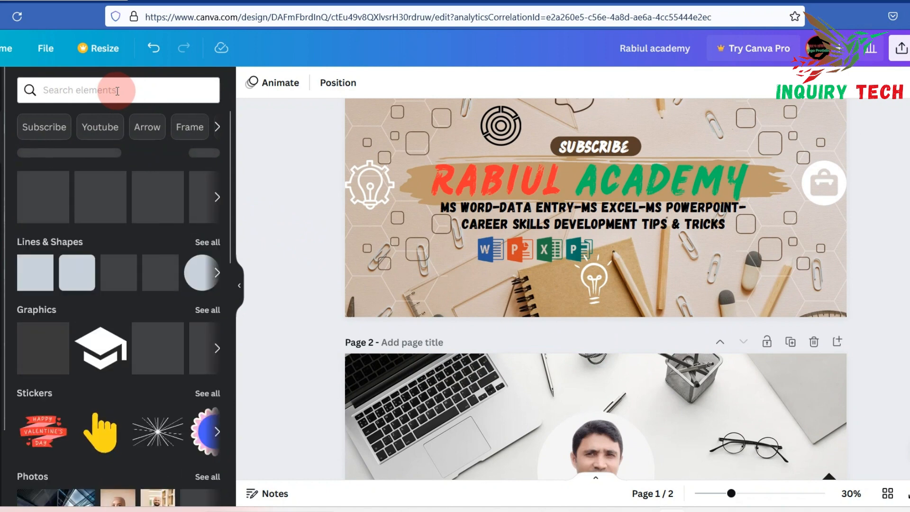
{"action": "left_click", "coordinate": [218, 127]}
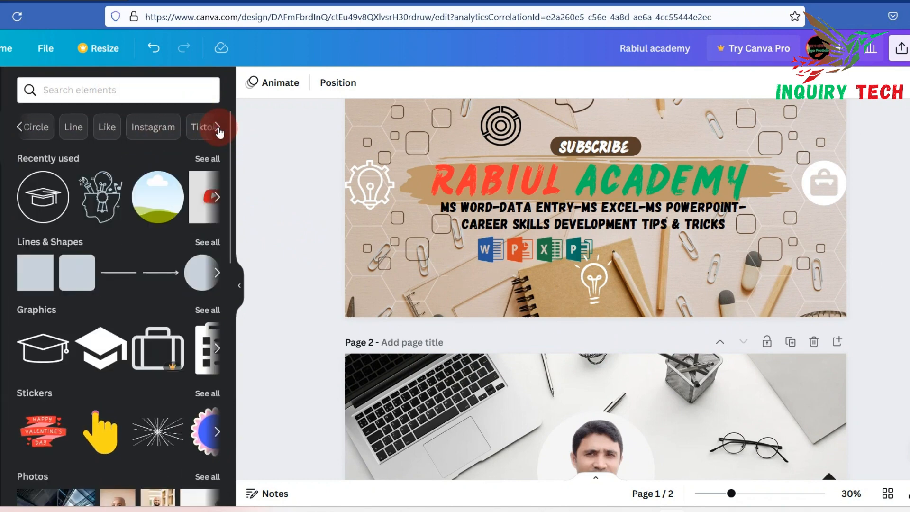
{"action": "left_click", "coordinate": [218, 127]}
{"action": "left_click", "coordinate": [218, 127]}
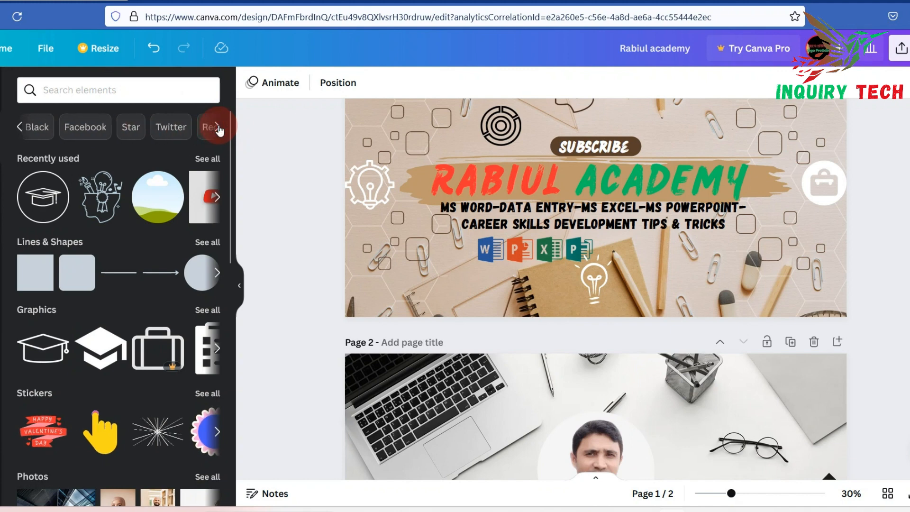
{"action": "left_click", "coordinate": [218, 127]}
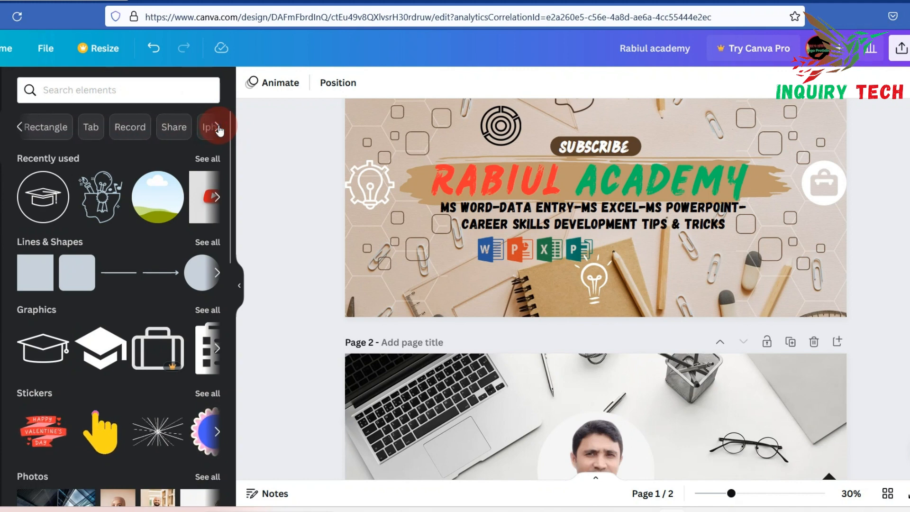
{"action": "left_click", "coordinate": [218, 128]}
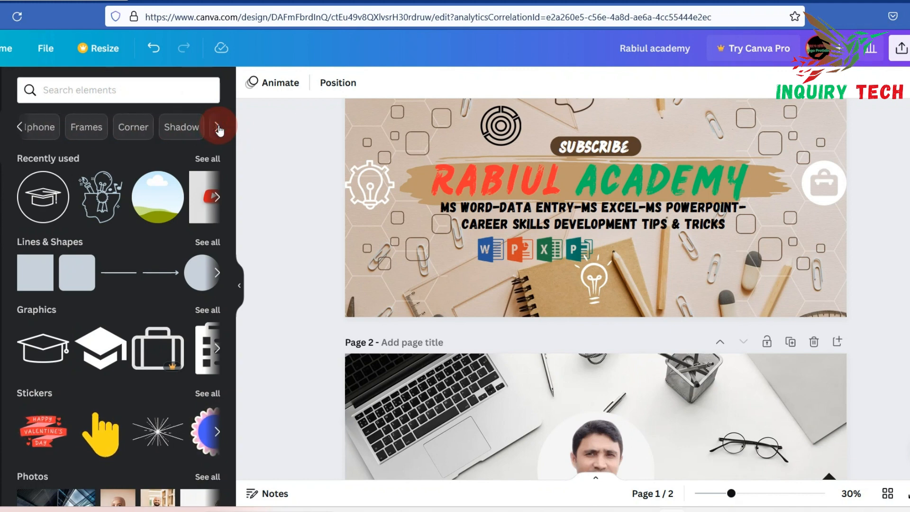
Search the elements library for "Follow me" using the recent search suggestion
{"action": "left_click", "coordinate": [91, 89]}
{"action": "type", "text": "fo"}
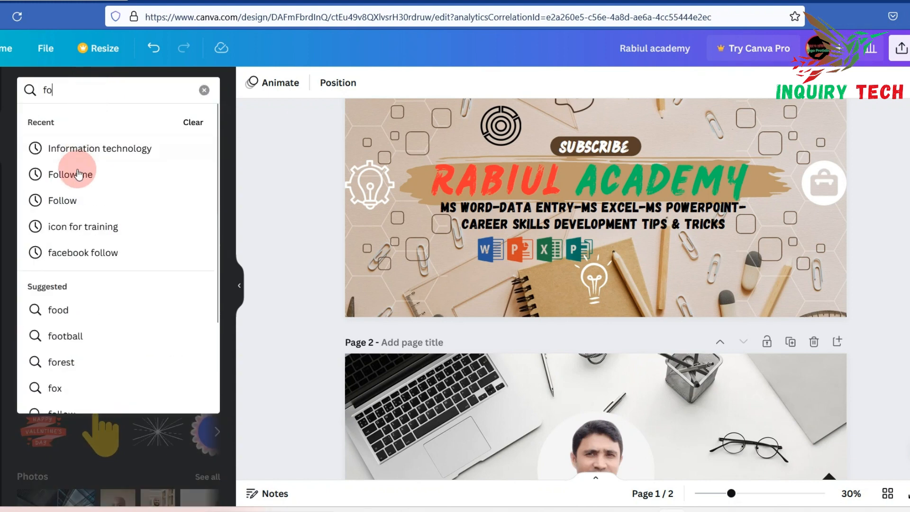
{"action": "left_click", "coordinate": [78, 175]}
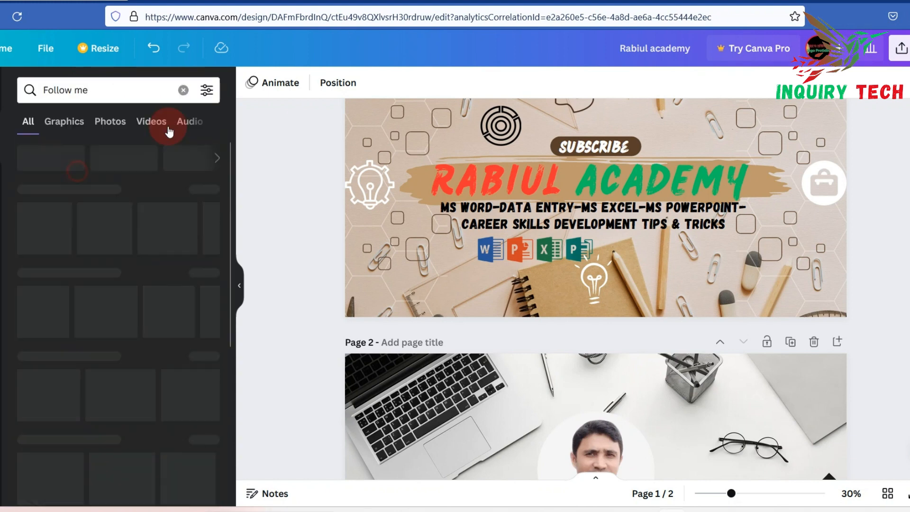
Search the elements library for "facebook follow" and browse the resulting graphics
{"action": "left_click", "coordinate": [127, 90]}
{"action": "double_click", "coordinate": [76, 90]}
{"action": "left_click_drag", "start_coordinate": [74, 94], "coordinate": [72, 93]}
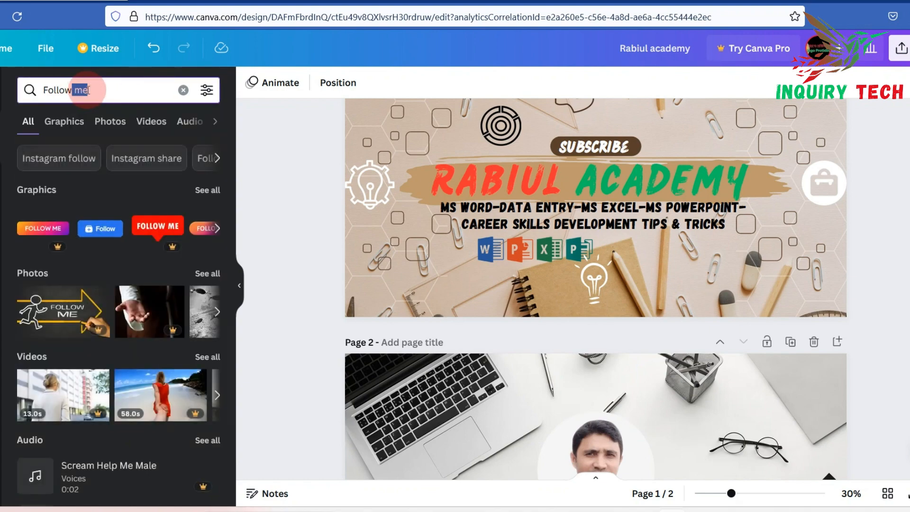
{"action": "type", "text": "facebook"}
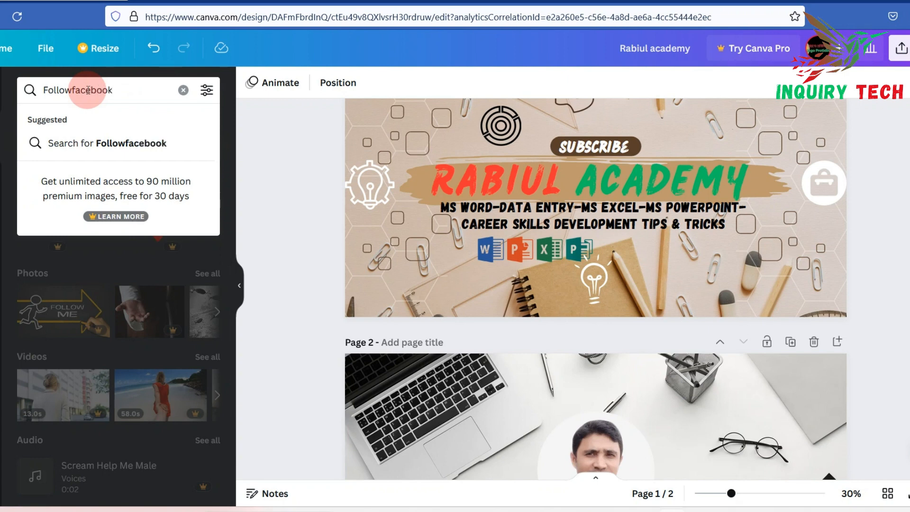
{"action": "key", "text": "Return"}
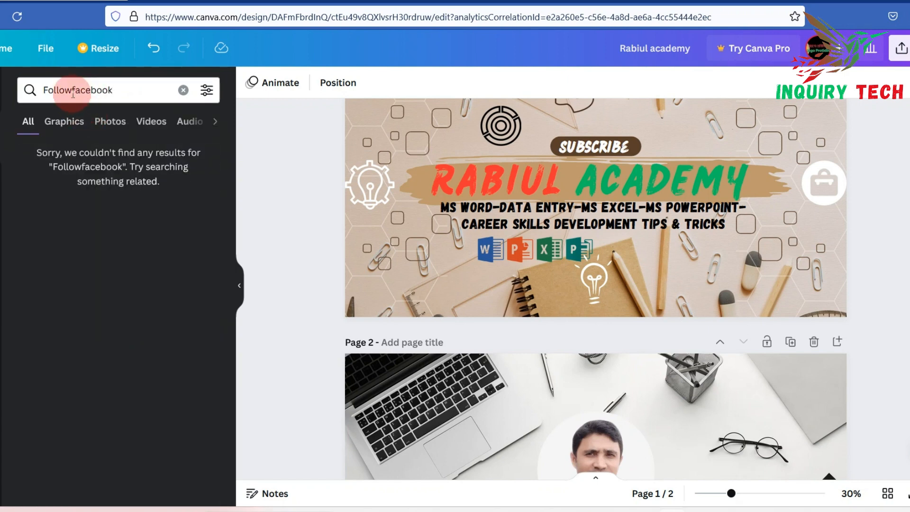
{"action": "left_click", "coordinate": [74, 91]}
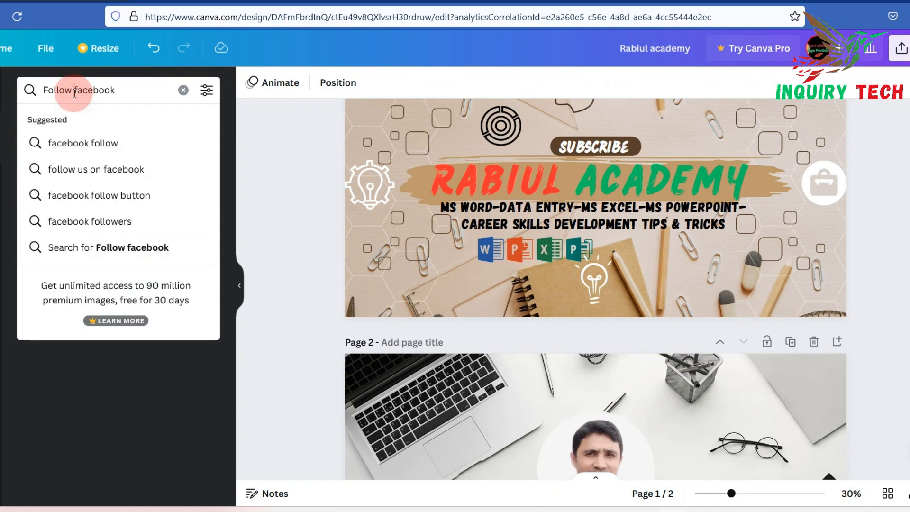
{"action": "left_click", "coordinate": [142, 143]}
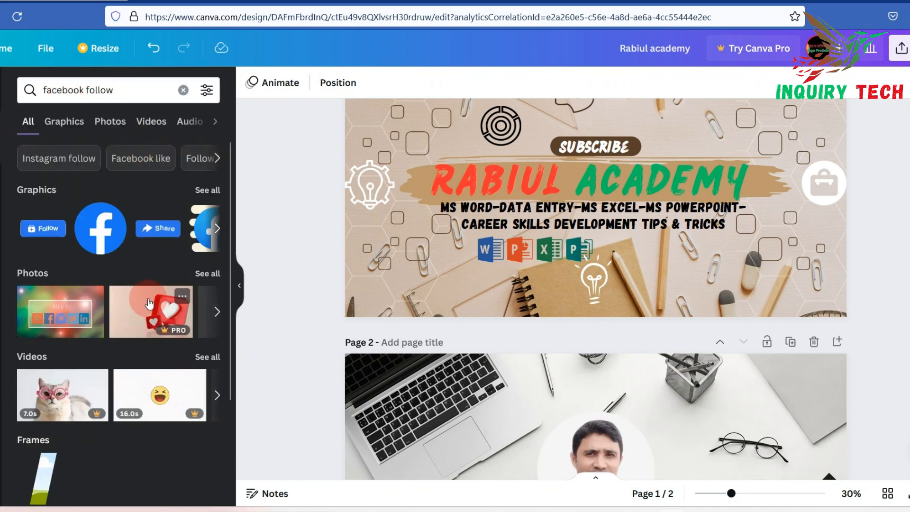
{"action": "left_click", "coordinate": [216, 230]}
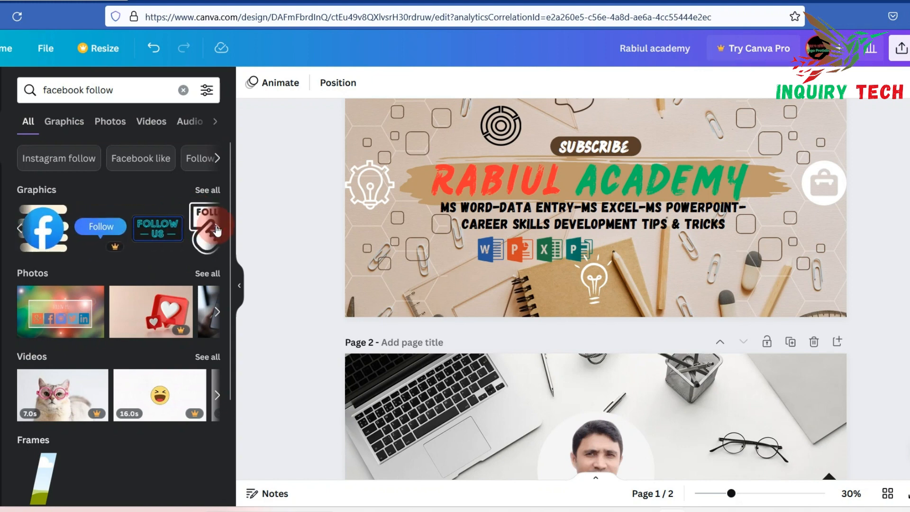
{"action": "left_click", "coordinate": [215, 230]}
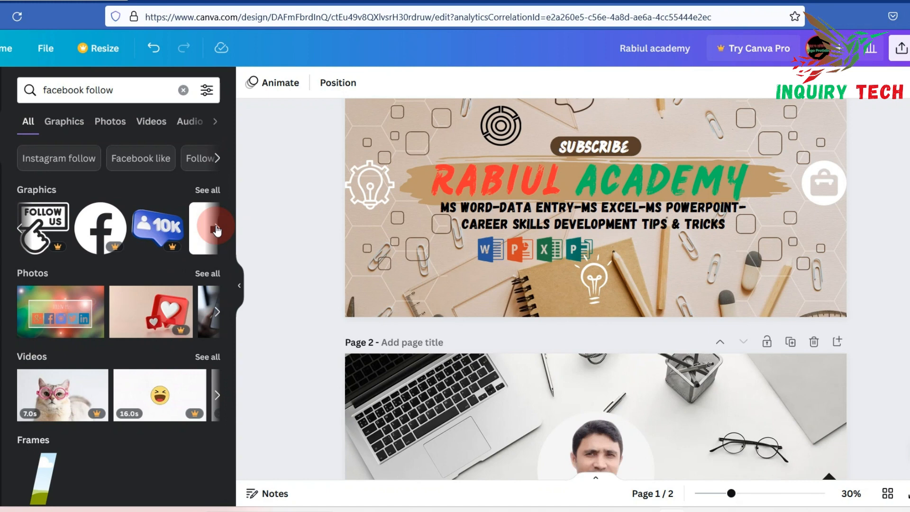
Search for "Facebook like" elements, add the blue circular thumbs-up graphic and move it onto page 2
{"action": "left_click", "coordinate": [154, 165]}
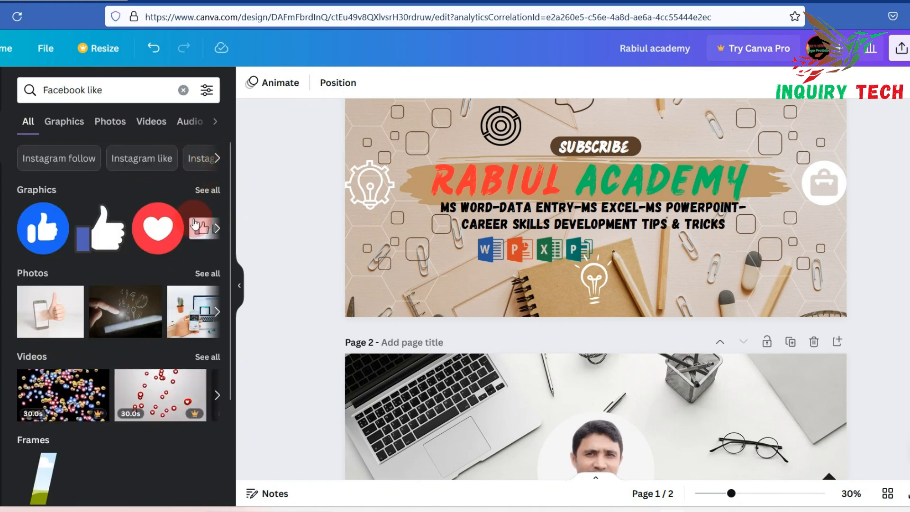
{"action": "left_click", "coordinate": [46, 239]}
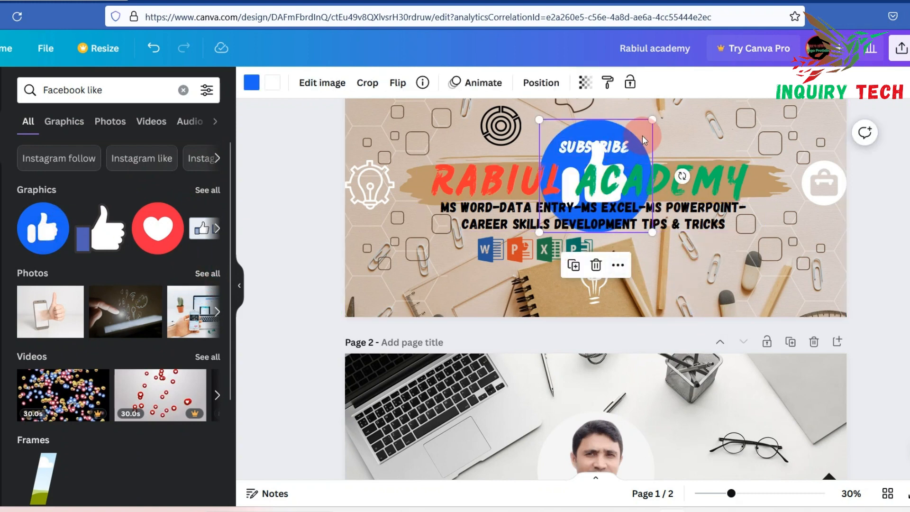
{"action": "left_click_drag", "start_coordinate": [644, 140], "coordinate": [690, 391]}
{"action": "scroll", "coordinate": [817, 341], "scroll_direction": "down", "scroll_amount": 2}
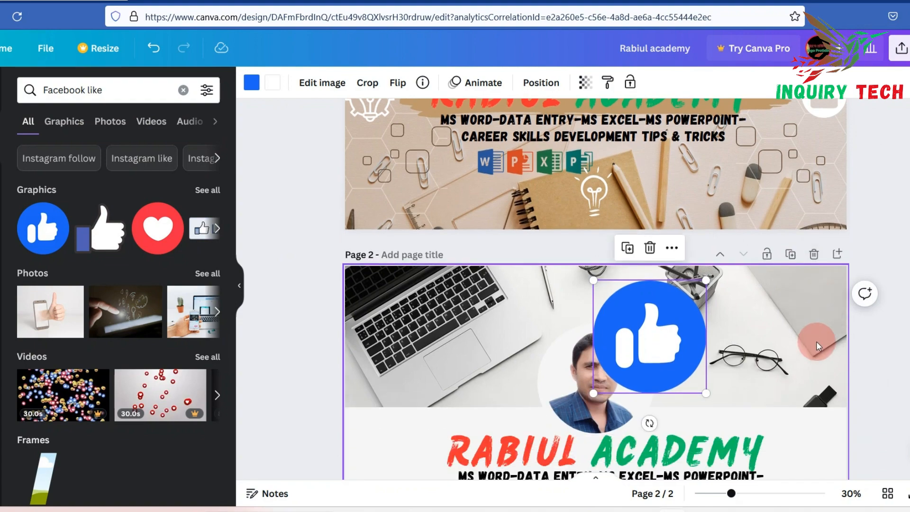
Shrink the blue thumbs-up graphic to a small icon and place it centred beneath the course-list subtitle on page 2
{"action": "scroll", "coordinate": [817, 342], "scroll_direction": "down", "scroll_amount": 3}
{"action": "left_click_drag", "start_coordinate": [593, 263], "coordinate": [618, 389]}
{"action": "left_click_drag", "start_coordinate": [595, 417], "coordinate": [613, 393]}
{"action": "left_click", "coordinate": [900, 312]}
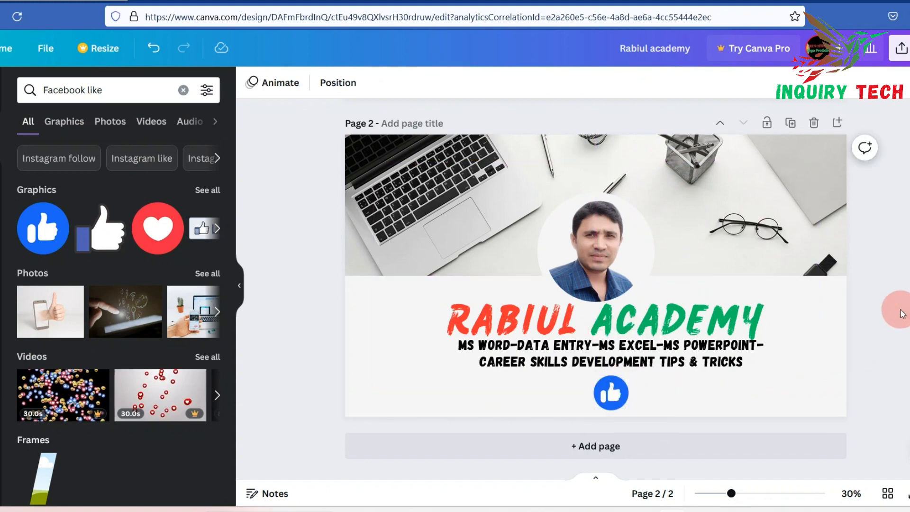
{"action": "left_click", "coordinate": [607, 413]}
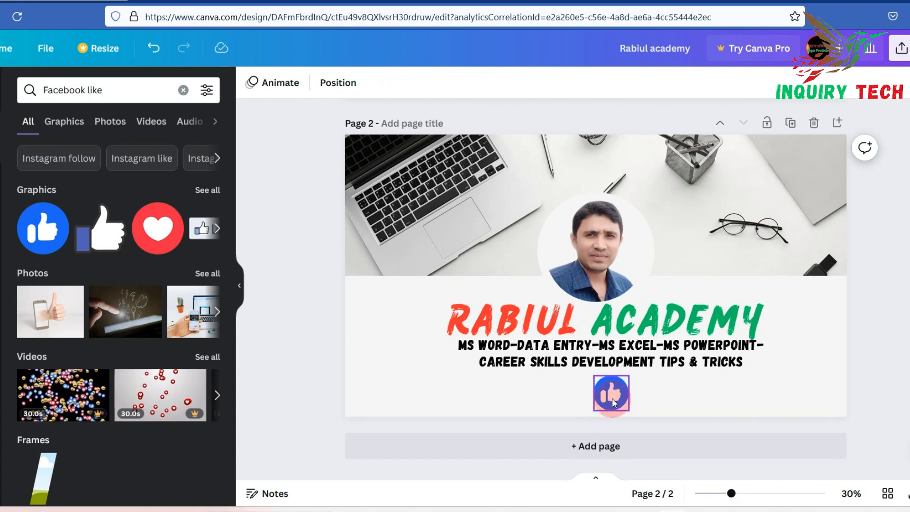
{"action": "left_click_drag", "start_coordinate": [613, 403], "coordinate": [606, 403]}
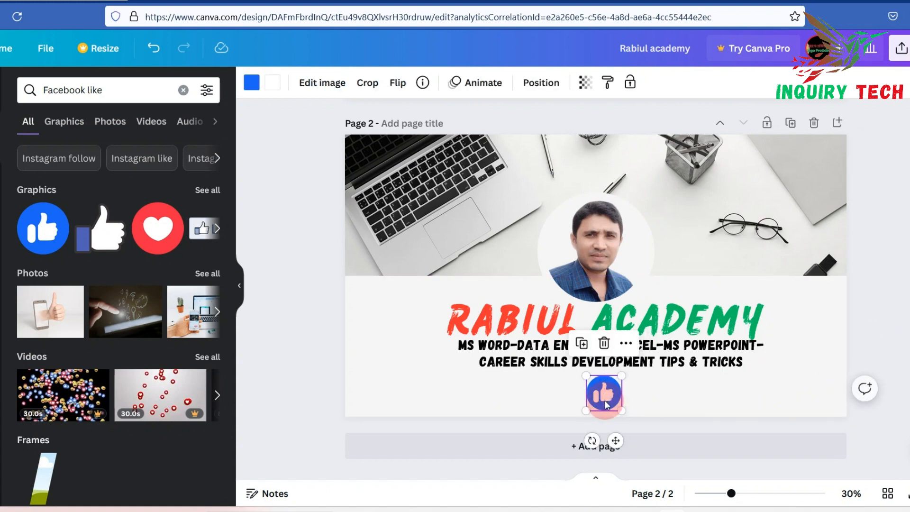
{"action": "left_click", "coordinate": [875, 302]}
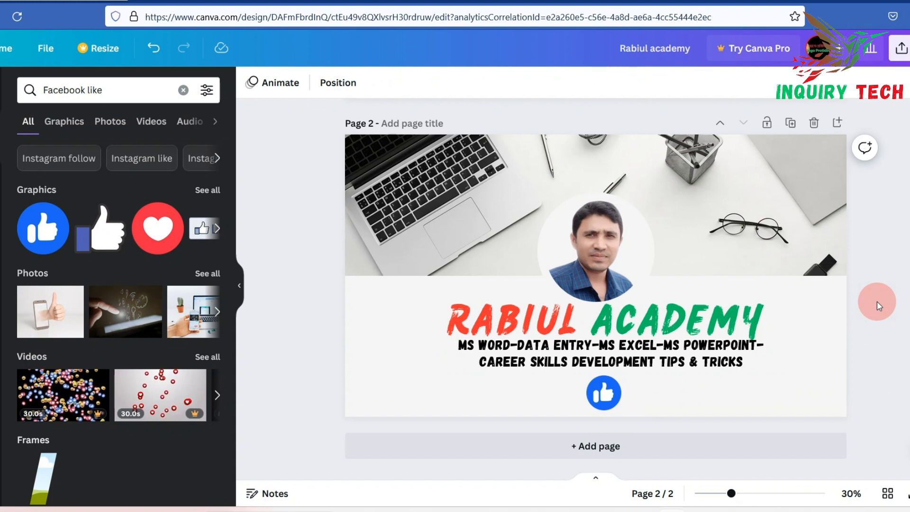
Nudge the "Rabiul Academy" heading on page 2 up slightly, away from the course-list subtitle
{"action": "left_click", "coordinate": [667, 319]}
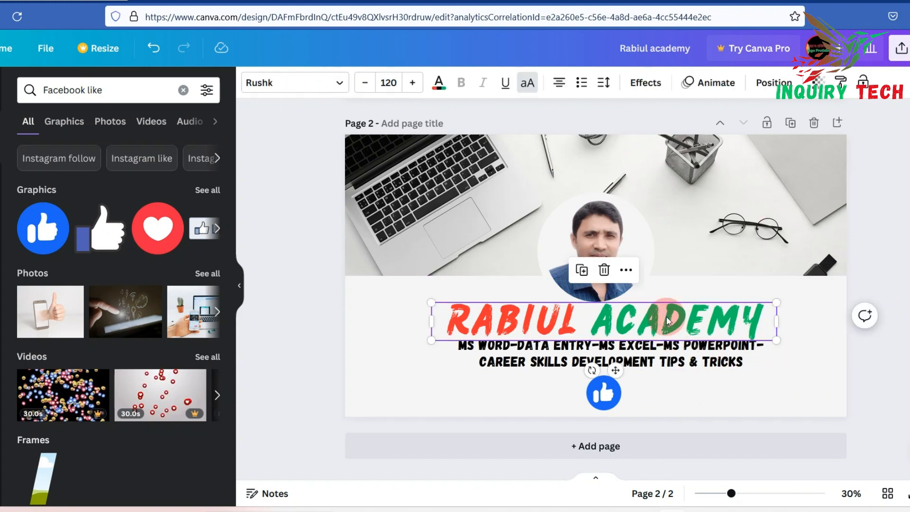
{"action": "key", "text": "Up"}
{"action": "key", "text": "Up"}
{"action": "key", "text": "Up"}
{"action": "key", "text": "Up"}
{"action": "key", "text": "Up"}
{"action": "key", "text": "Up"}
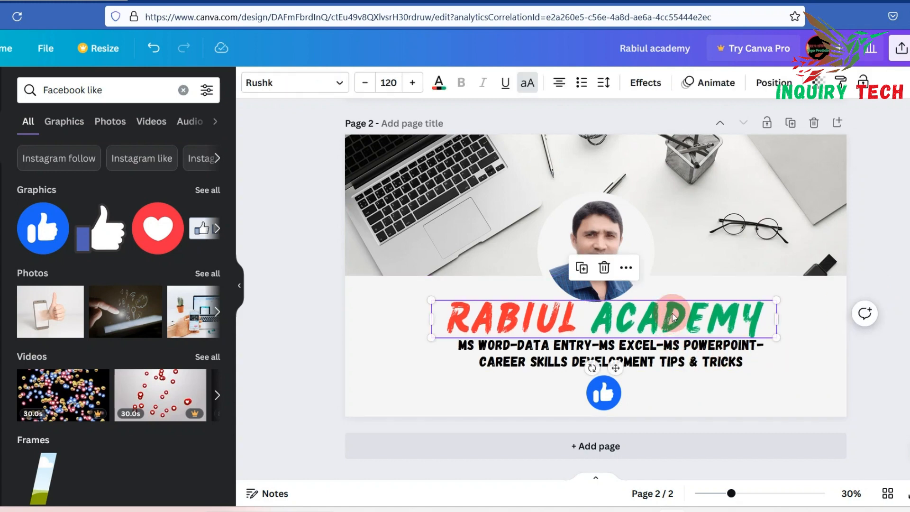
{"action": "left_click", "coordinate": [909, 233]}
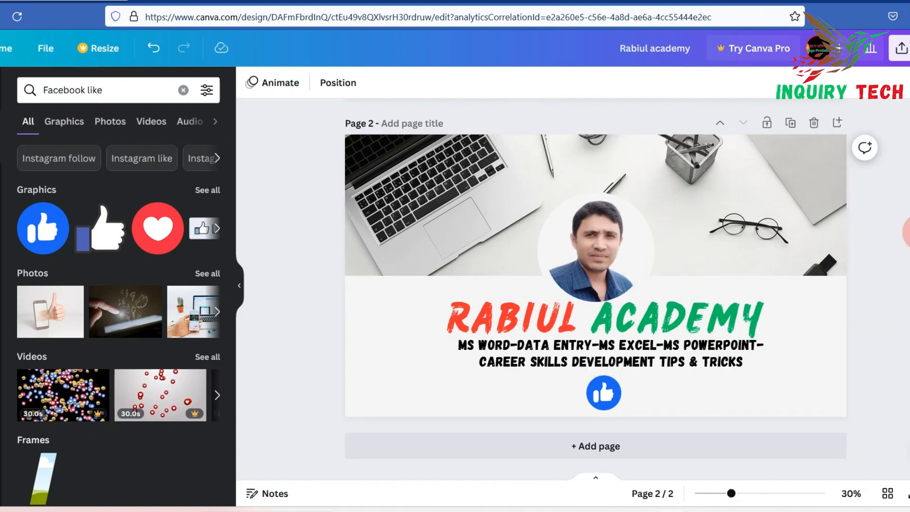
{"action": "scroll", "coordinate": [908, 231], "scroll_direction": "up", "scroll_amount": 5}
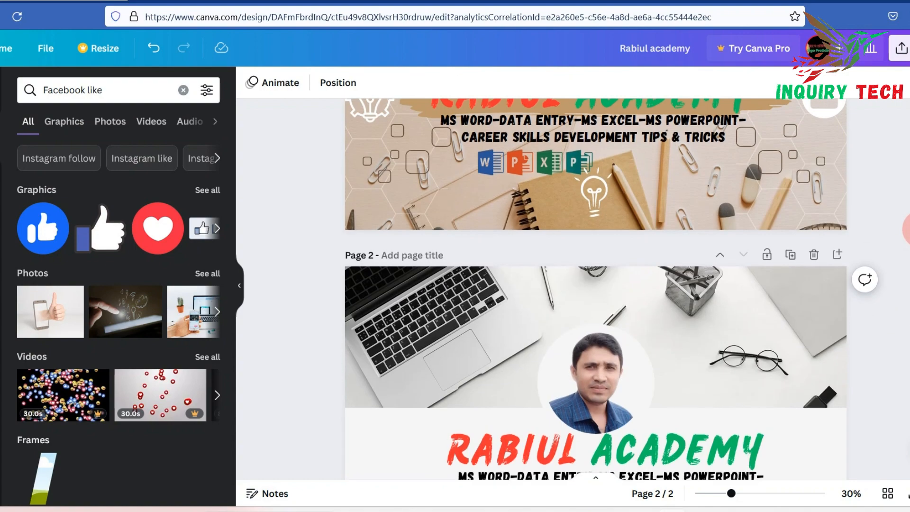
{"action": "scroll", "coordinate": [908, 230], "scroll_direction": "down", "scroll_amount": 5}
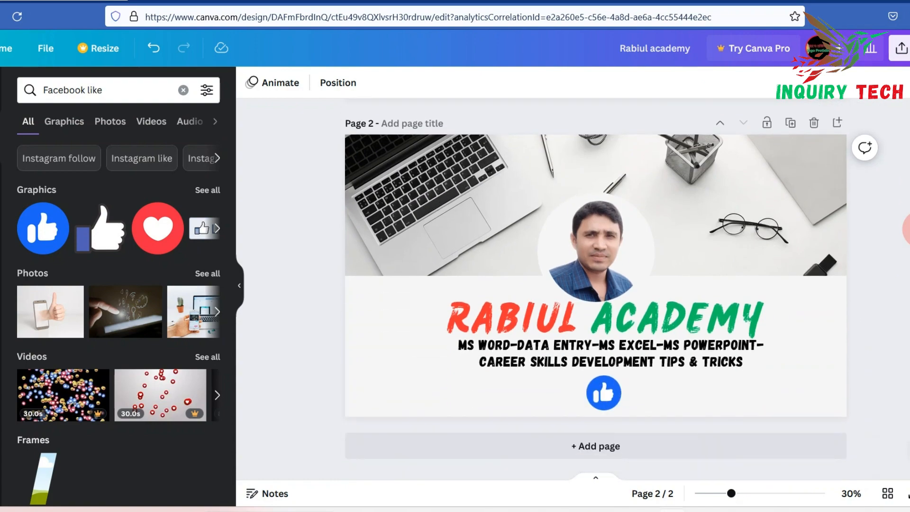
{"action": "scroll", "coordinate": [905, 230], "scroll_direction": "up", "scroll_amount": 3}
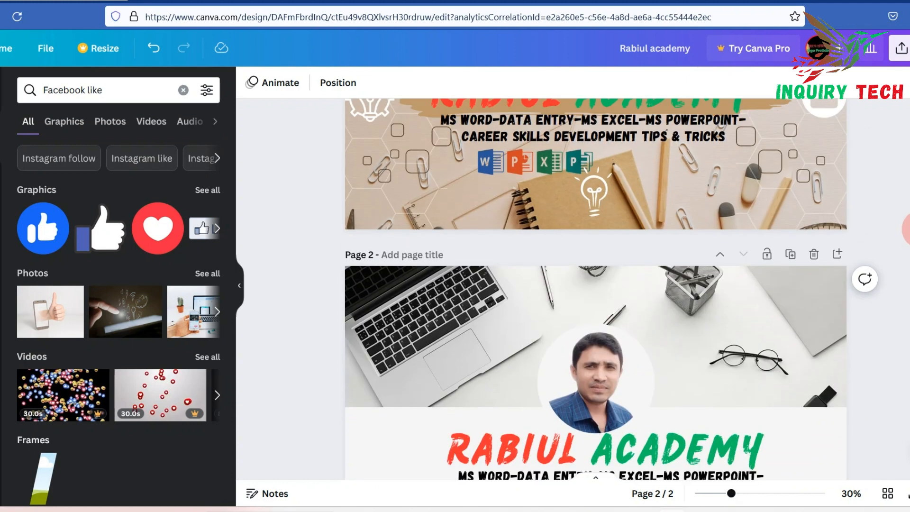
{"action": "scroll", "coordinate": [740, 298], "scroll_direction": "down", "scroll_amount": 3}
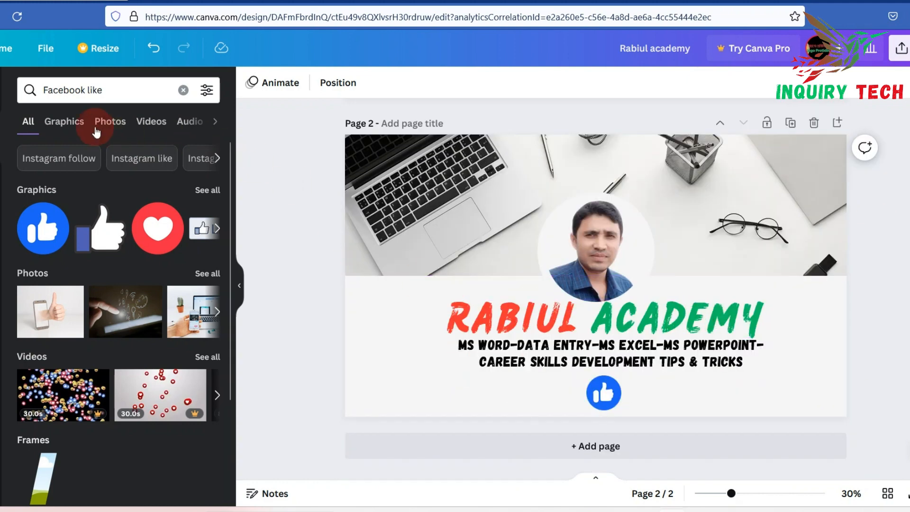
Download both pages of the banner design as PNG at 2,560 × 1,440 px
{"action": "left_click", "coordinate": [45, 48]}
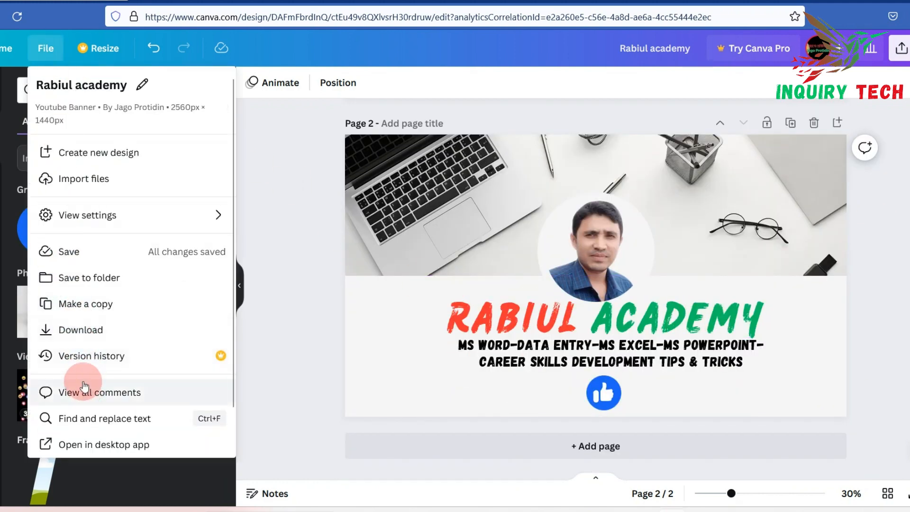
{"action": "left_click", "coordinate": [95, 331]}
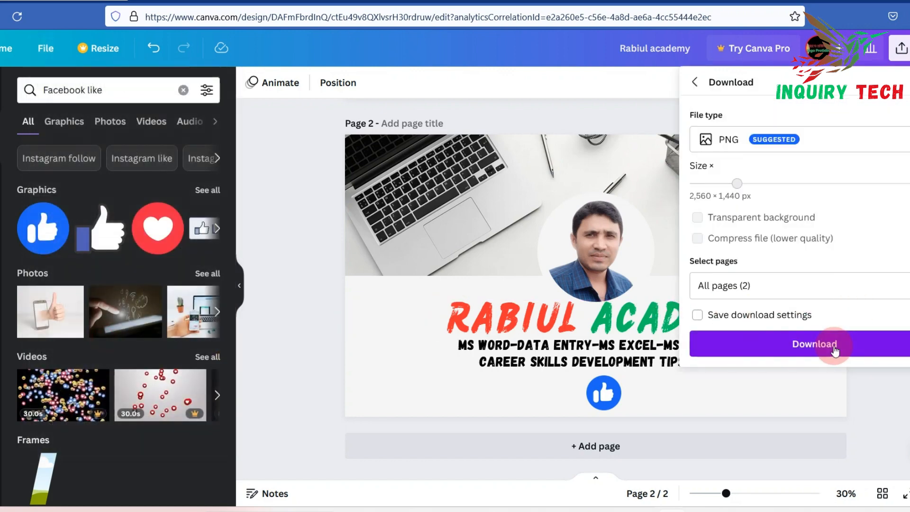
{"action": "left_click", "coordinate": [837, 343]}
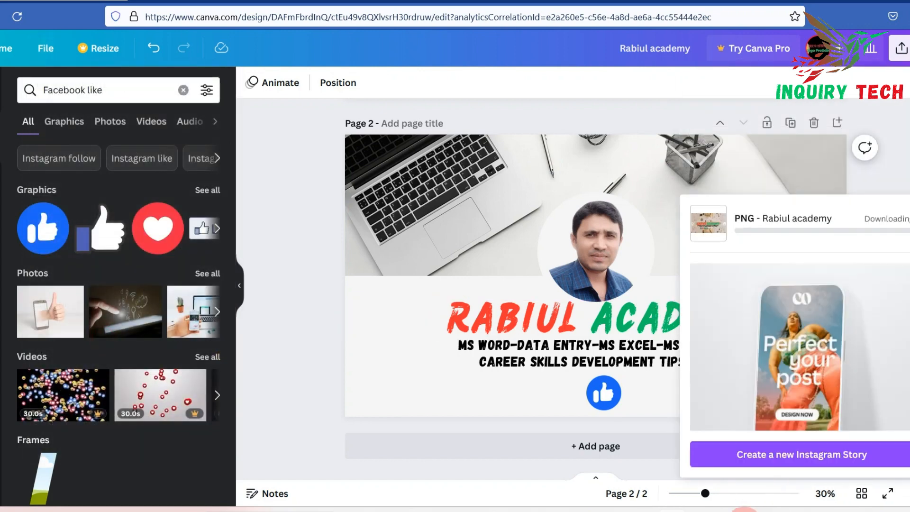
{"action": "mouse_move", "coordinate": [729, 510]}
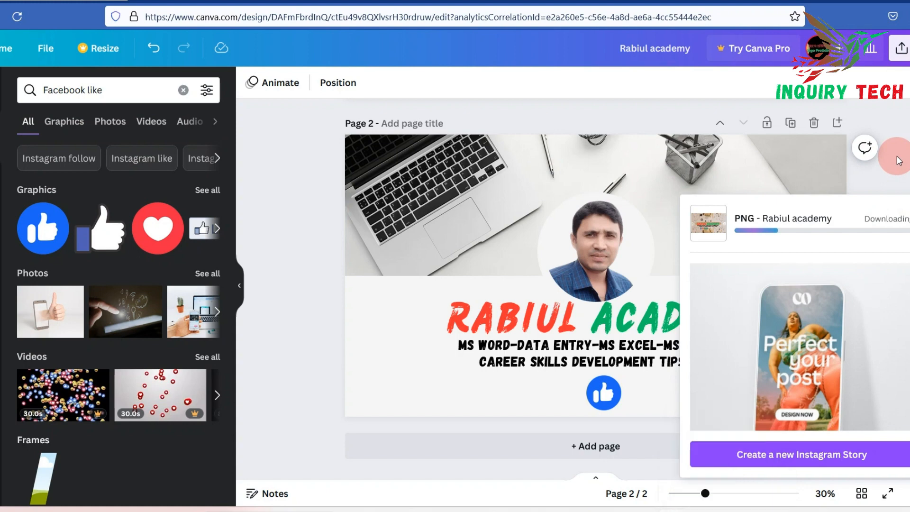